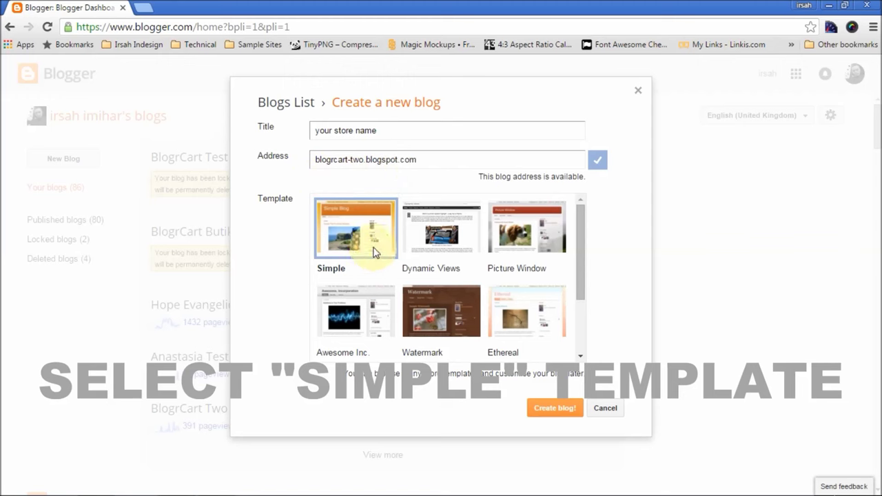
Step: Create the blog with the Simple template and save "Add a description for your store!" as its description in the basic settings
{"action": "left_click", "coordinate": [561, 409]}
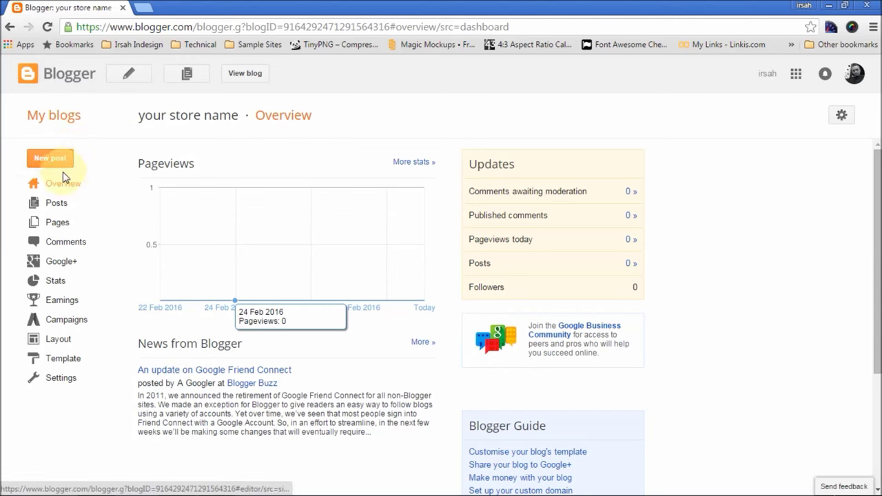
{"action": "left_click", "coordinate": [61, 384]}
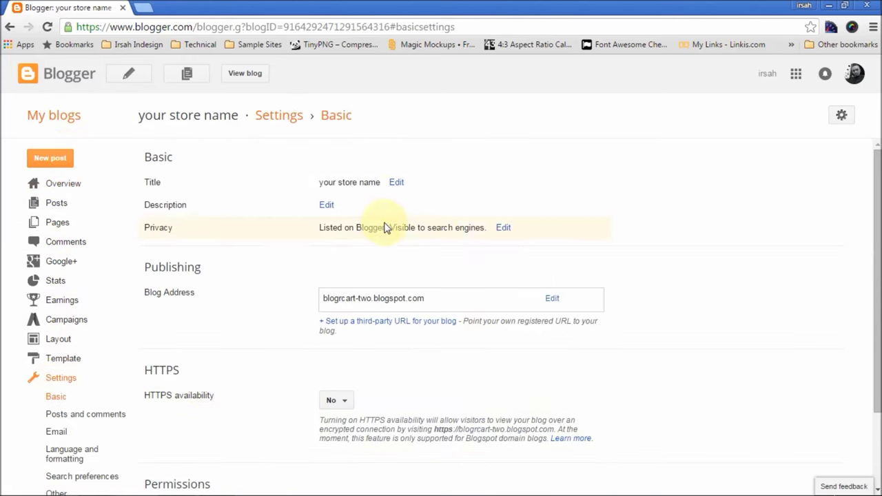
{"action": "left_click", "coordinate": [326, 207]}
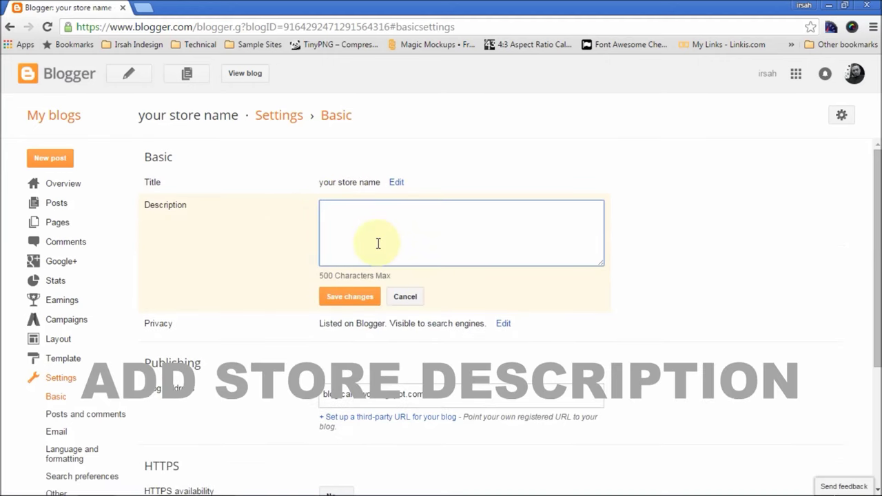
{"action": "type", "text": "Add a description for your st"}
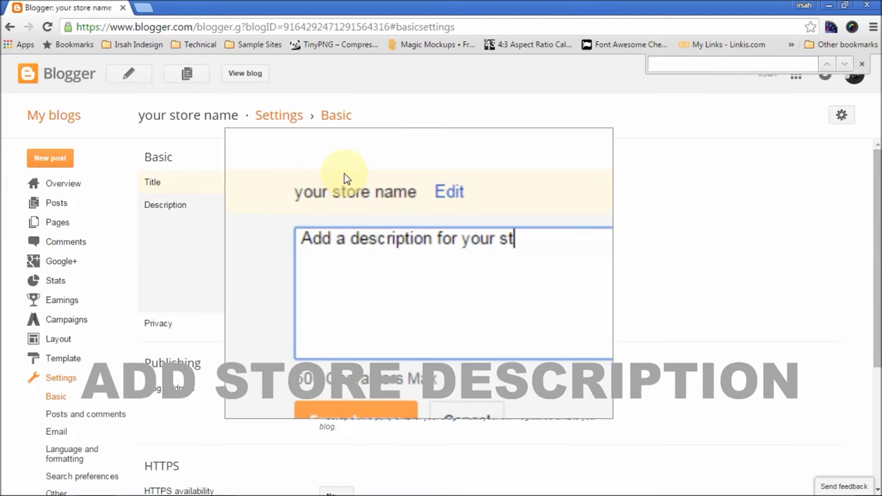
{"action": "type", "text": "ore!"}
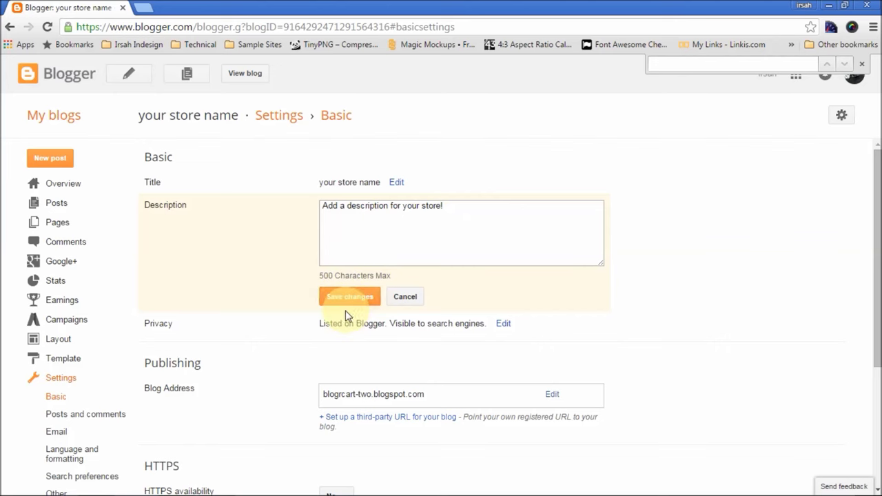
{"action": "left_click", "coordinate": [351, 300]}
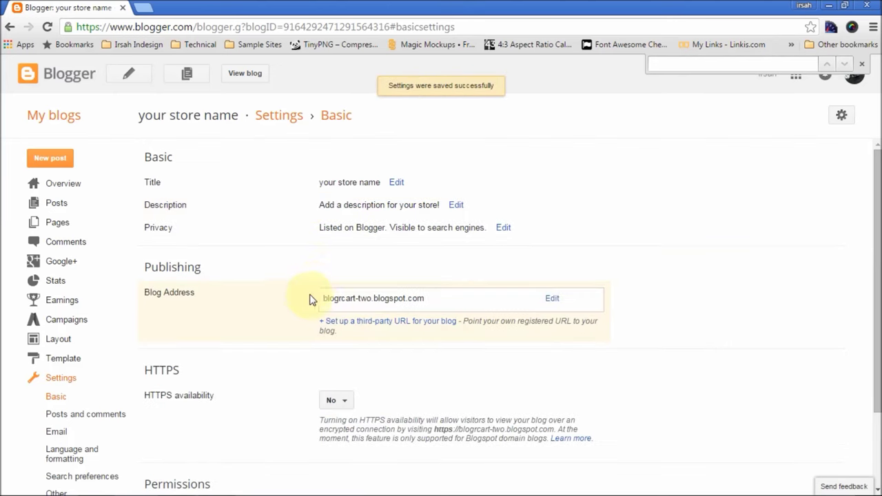
Step: Add a post template in the posts and comments settings containing "Copy & paster the Auto Post Template provided in theme file download...."
{"action": "scroll", "coordinate": [106, 292], "scroll_direction": "down", "scroll_amount": 1}
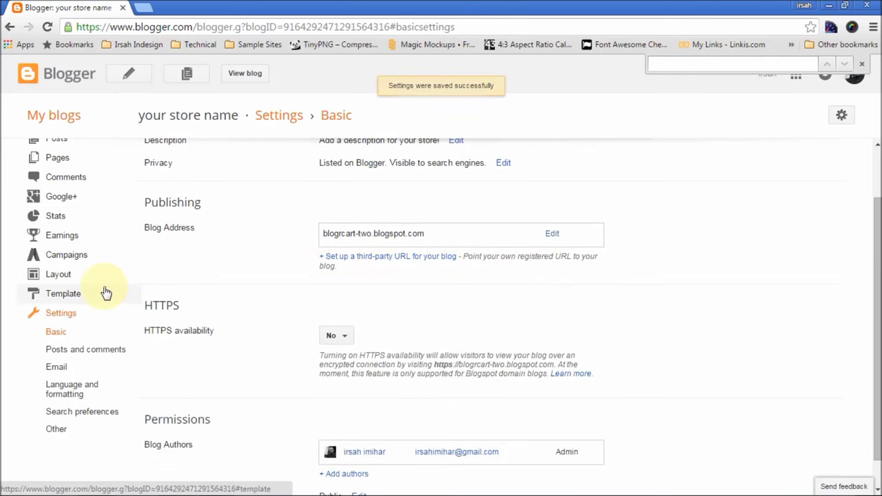
{"action": "scroll", "coordinate": [106, 292], "scroll_direction": "down", "scroll_amount": 1}
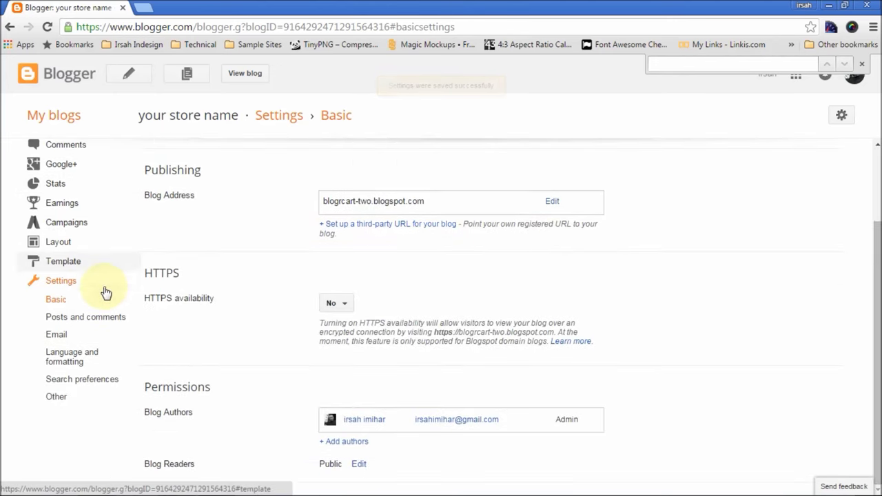
{"action": "left_click", "coordinate": [104, 324]}
{"action": "scroll", "coordinate": [362, 261], "scroll_direction": "up", "scroll_amount": 1}
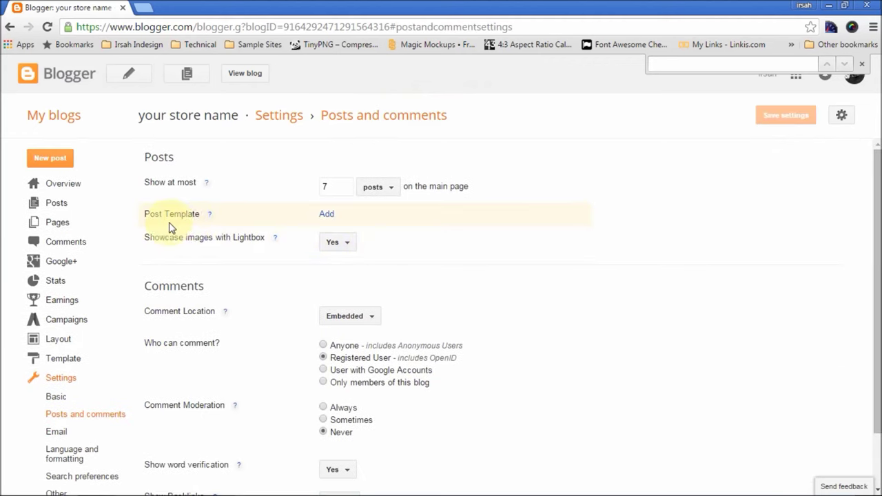
{"action": "left_click", "coordinate": [329, 216]}
{"action": "type", "text": "Cop"}
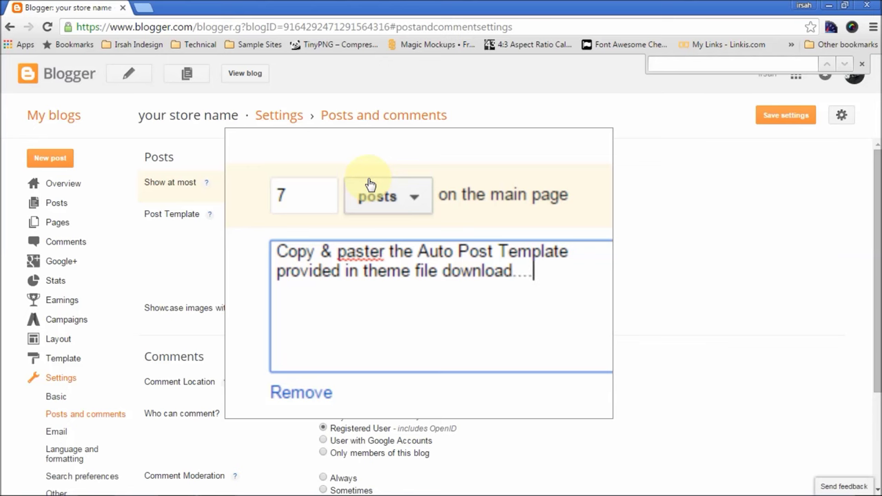
Step: Open the bc_Two_AUTO-POST-TEMPLATE text file from the theme's helpers folder and copy its entire contents
{"action": "left_click", "coordinate": [108, 480]}
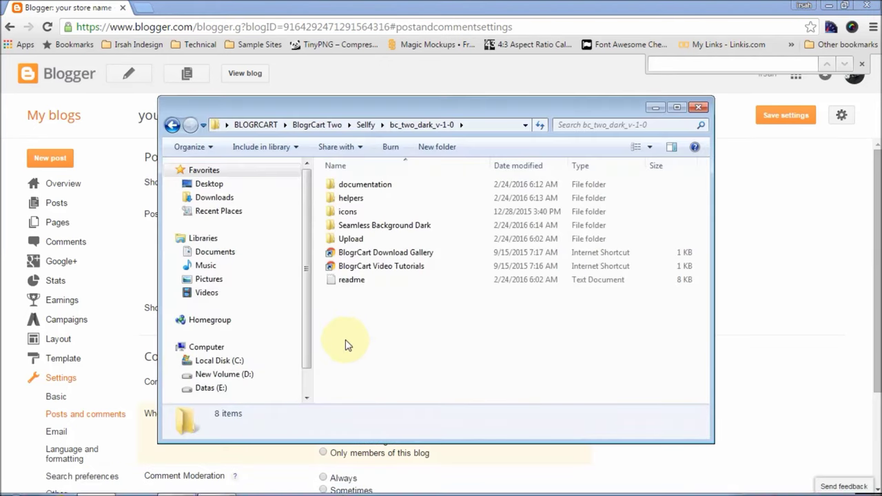
{"action": "left_click", "coordinate": [352, 202]}
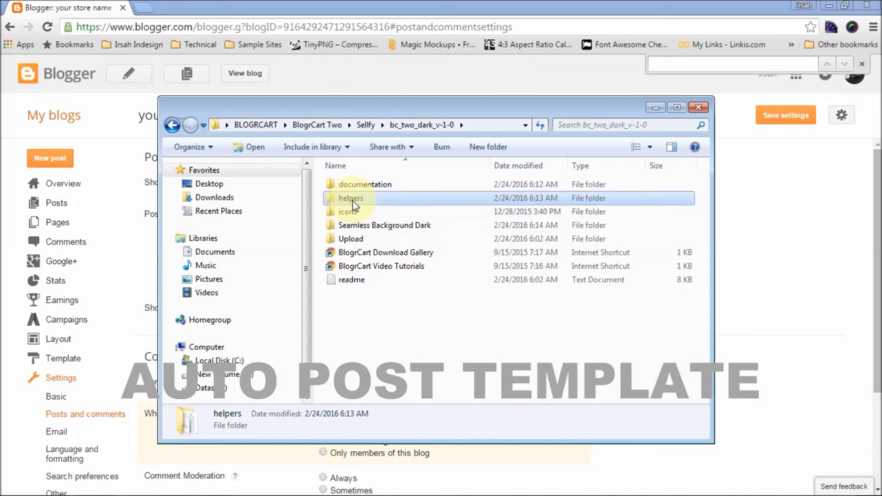
{"action": "double_click", "coordinate": [352, 203]}
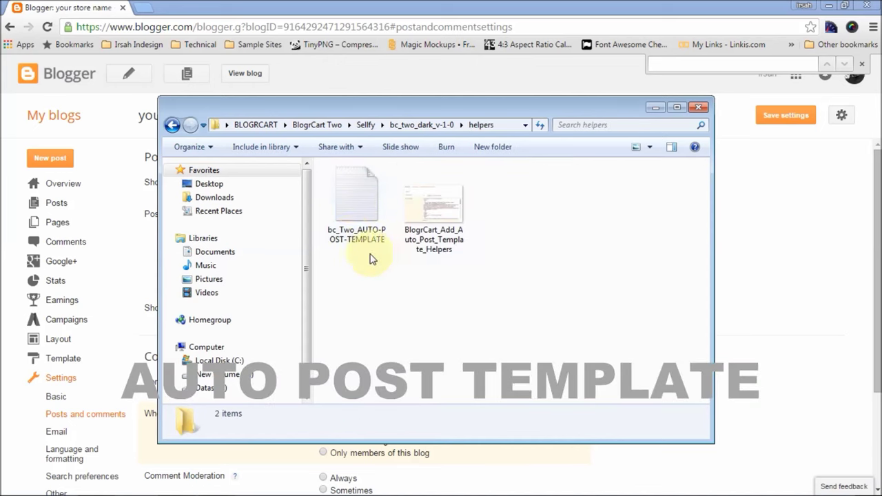
{"action": "left_click", "coordinate": [366, 207]}
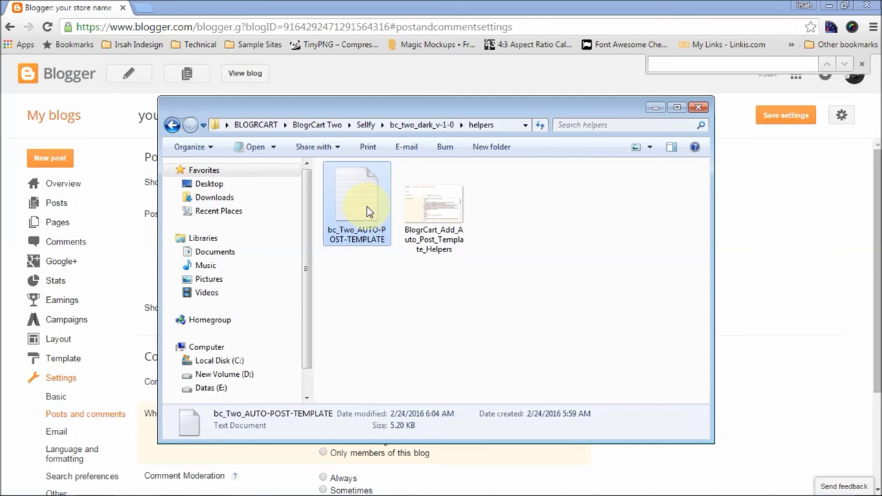
{"action": "double_click", "coordinate": [366, 206]}
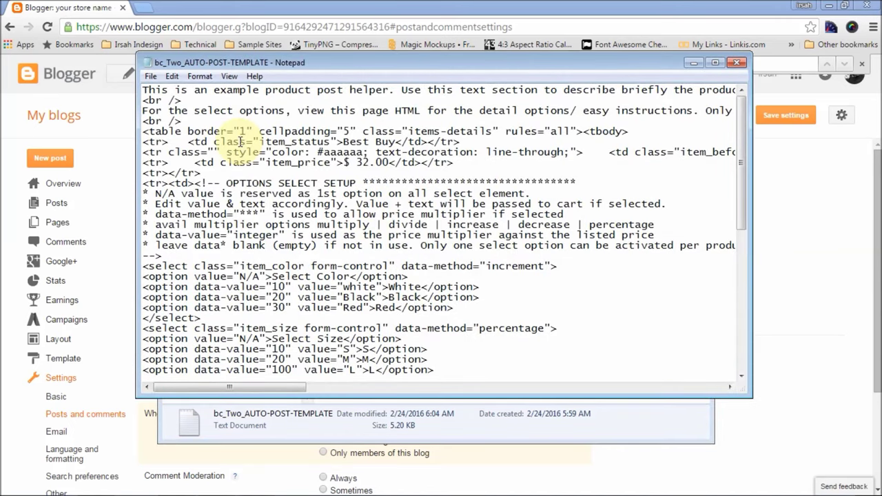
{"action": "key", "text": "ctrl+a"}
{"action": "key", "text": "ctrl+c"}
Step: Switch back to Blogger, replace the placeholder post template text with the copied template code, and save the settings
{"action": "key", "text": "alt+Tab"}
{"action": "right_click", "coordinate": [338, 219]}
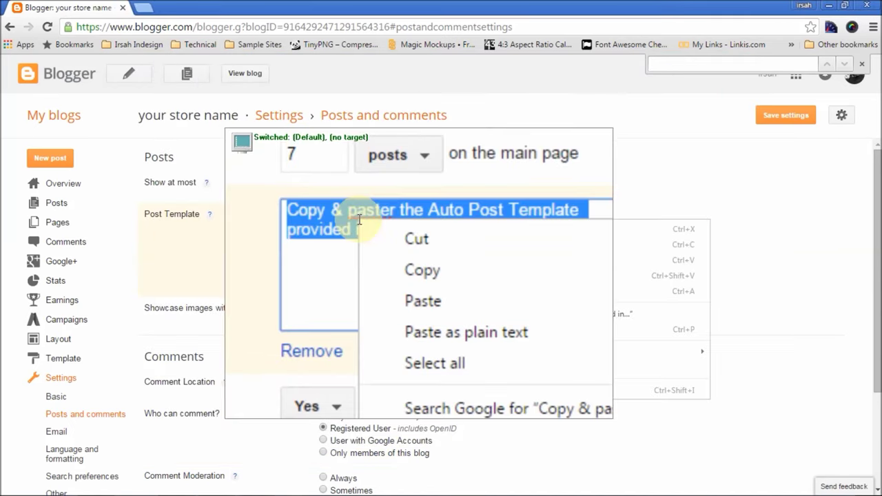
{"action": "left_click", "coordinate": [390, 261]}
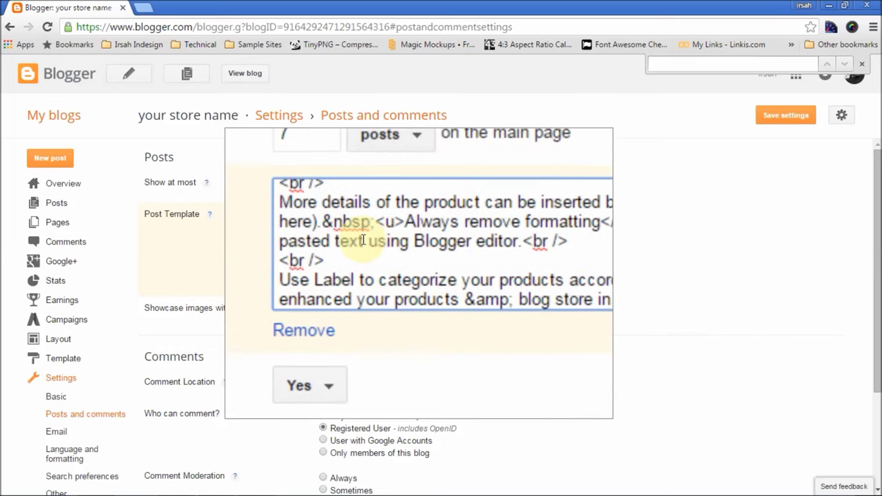
{"action": "scroll", "coordinate": [441, 276], "scroll_direction": "down", "scroll_amount": 1}
{"action": "left_click", "coordinate": [788, 117]}
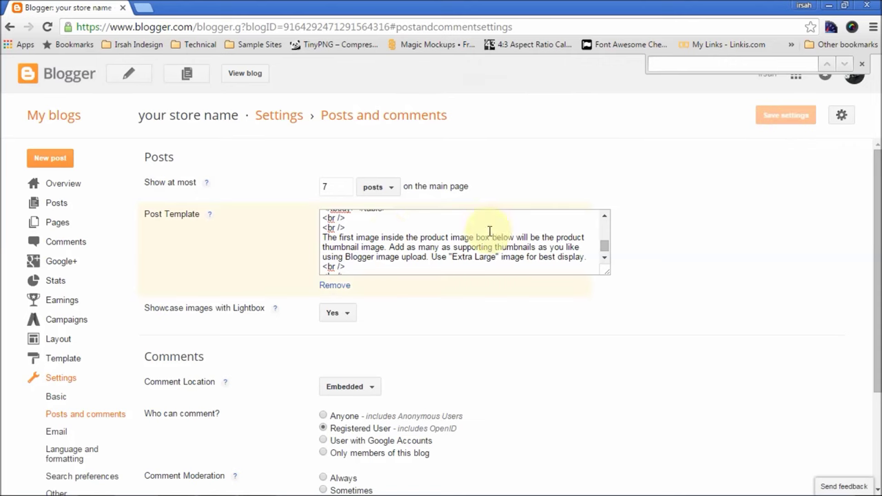
Step: Set showcasing images with Lightbox to No and save the posts and comments settings
{"action": "scroll", "coordinate": [244, 269], "scroll_direction": "down", "scroll_amount": 1}
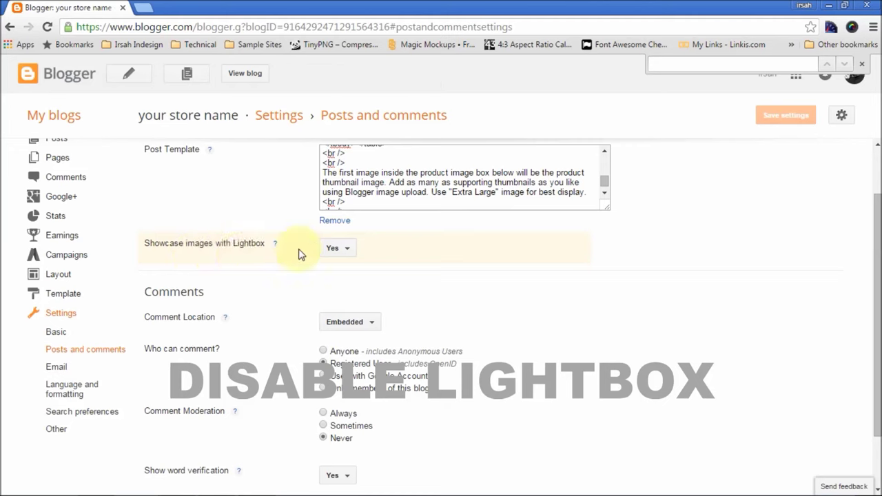
{"action": "left_click", "coordinate": [337, 248]}
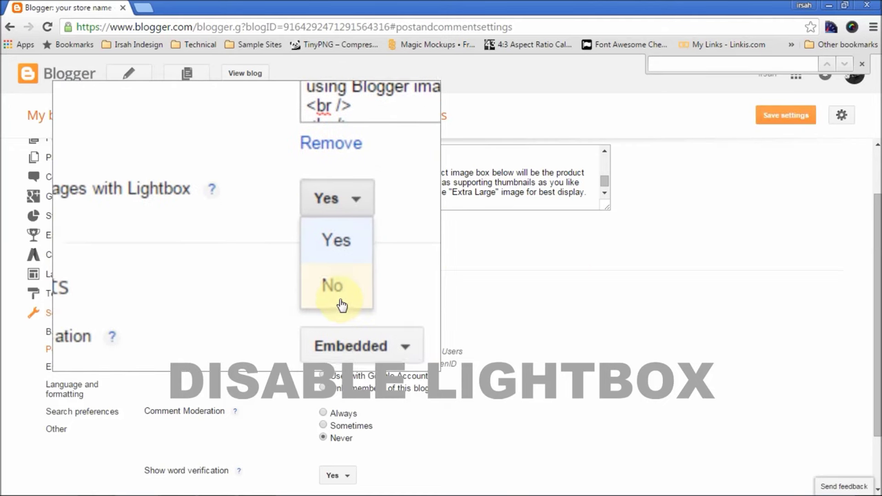
{"action": "left_click", "coordinate": [339, 298]}
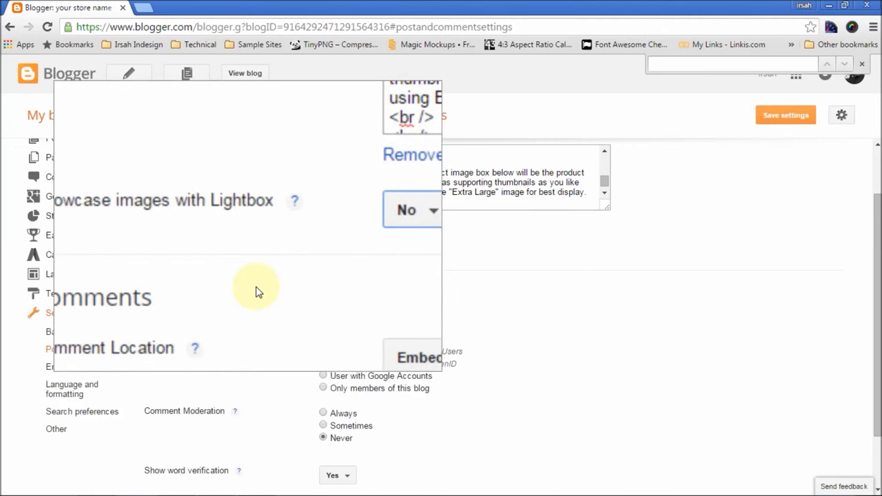
{"action": "scroll", "coordinate": [289, 279], "scroll_direction": "down", "scroll_amount": 1}
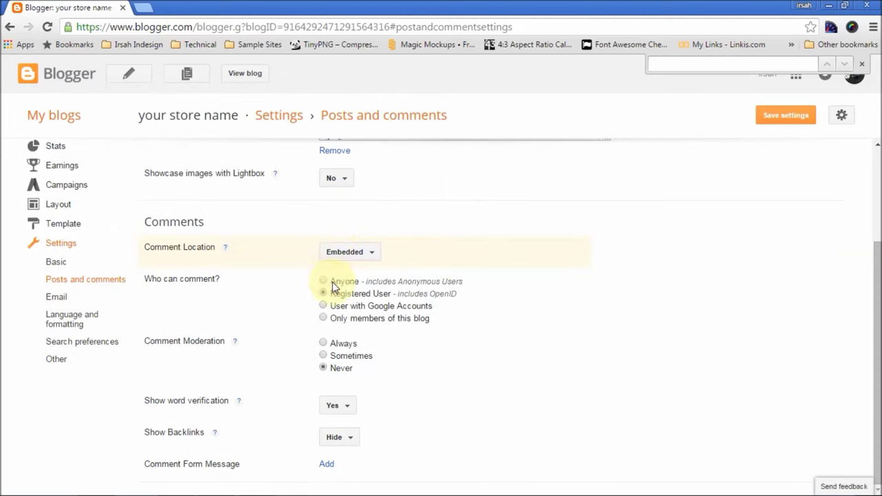
{"action": "scroll", "coordinate": [325, 374], "scroll_direction": "up", "scroll_amount": 2}
{"action": "left_click", "coordinate": [786, 117]}
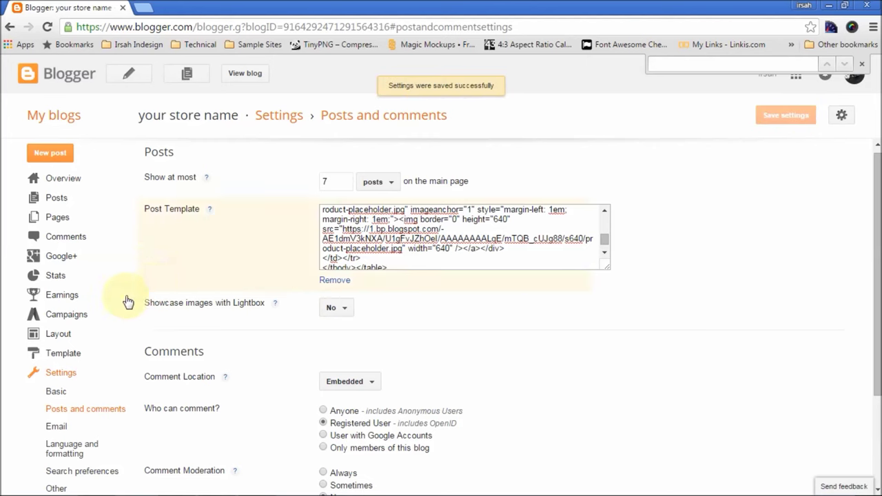
Step: Enable the search description in the search preferences and save it as "Add a meta description for your blog store...."
{"action": "scroll", "coordinate": [91, 310], "scroll_direction": "down", "scroll_amount": 2}
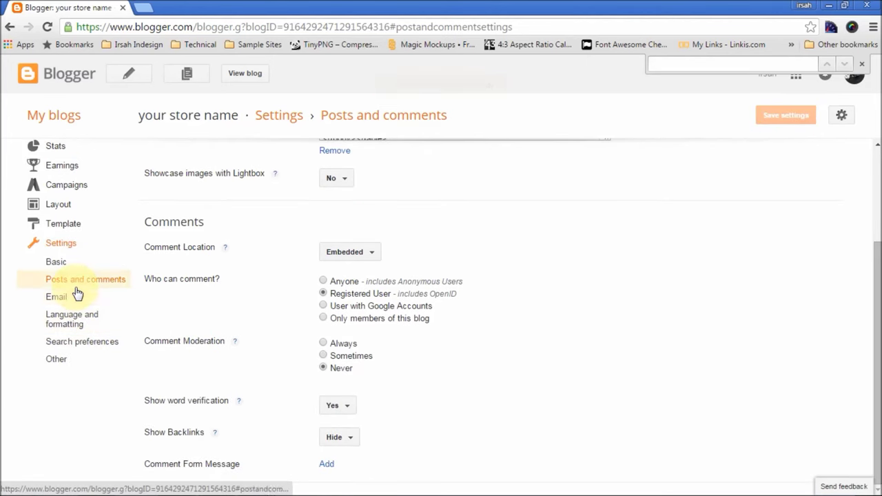
{"action": "left_click", "coordinate": [80, 344]}
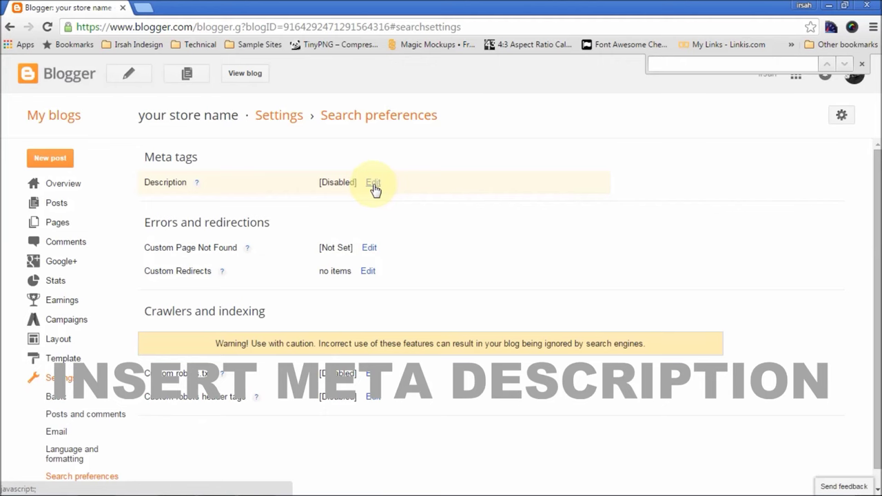
{"action": "left_click", "coordinate": [373, 186]}
{"action": "left_click", "coordinate": [440, 182]}
{"action": "left_click", "coordinate": [434, 212]}
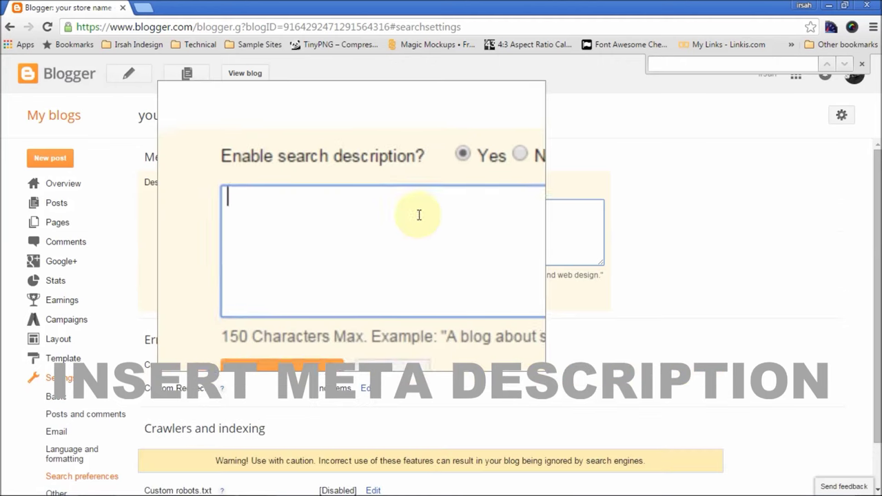
{"action": "type", "text": "Add a meta description for yo"}
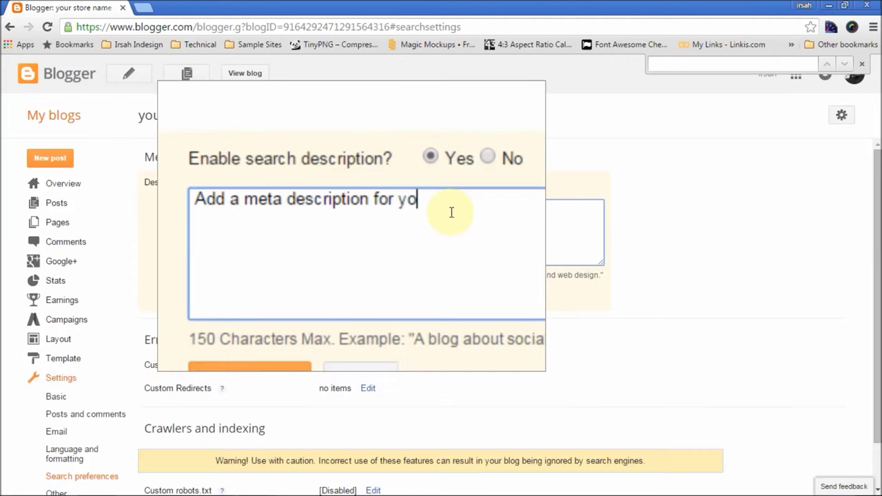
{"action": "type", "text": "ur blog store...."}
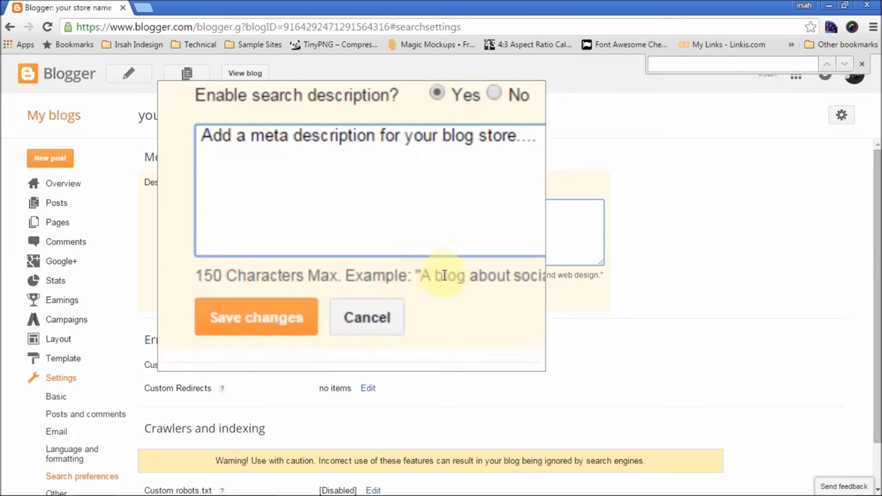
{"action": "left_click", "coordinate": [349, 304]}
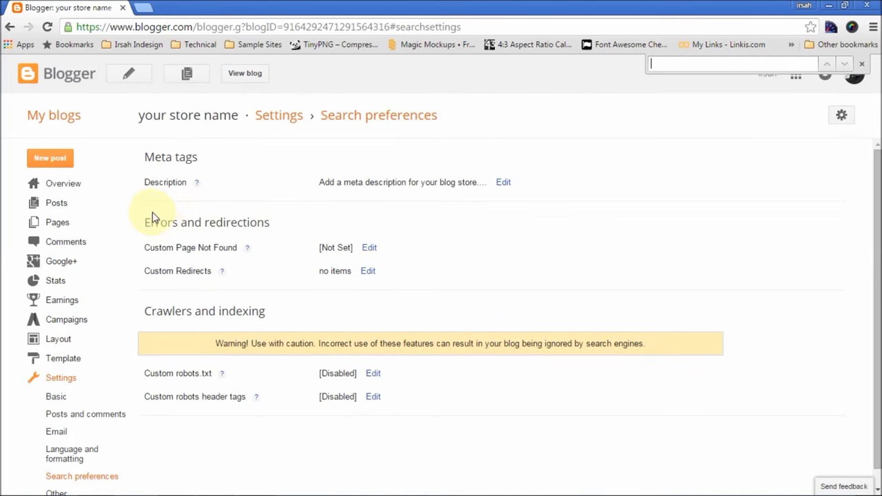
Step: Set Allow Blog Feed to Full in the blog's other settings
{"action": "scroll", "coordinate": [164, 237], "scroll_direction": "down", "scroll_amount": 1}
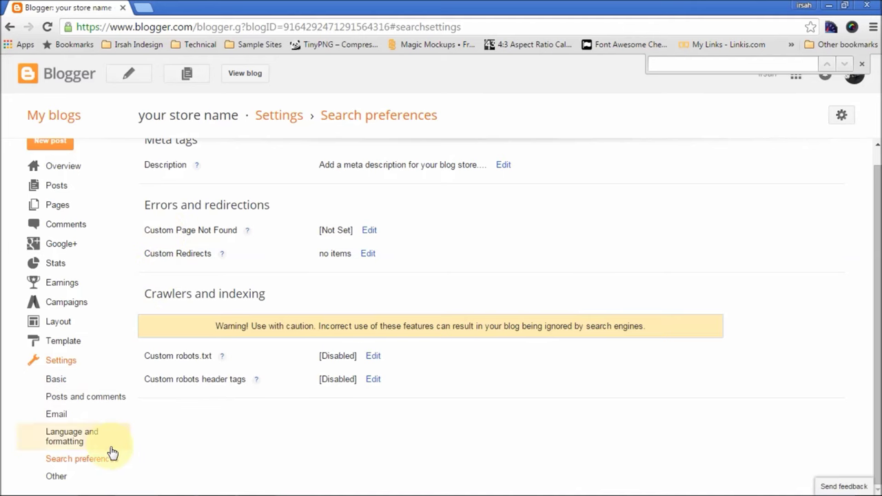
{"action": "left_click", "coordinate": [80, 476]}
{"action": "scroll", "coordinate": [237, 391], "scroll_direction": "up", "scroll_amount": 1}
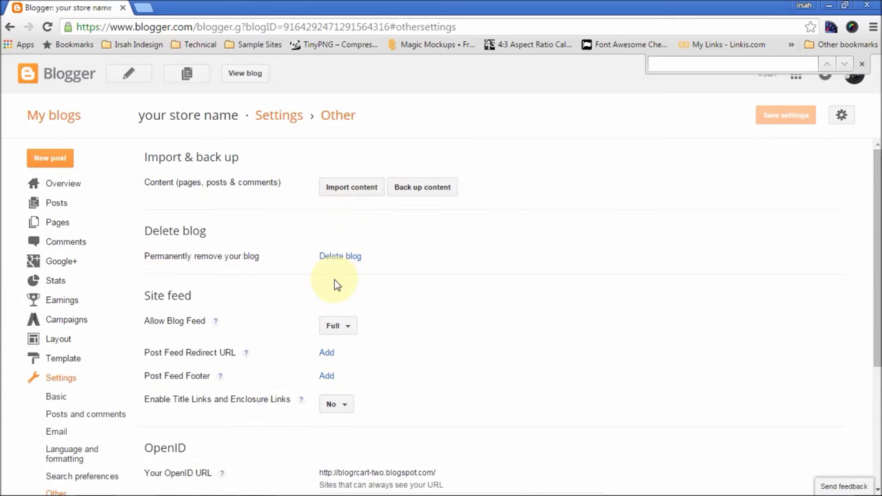
{"action": "scroll", "coordinate": [332, 285], "scroll_direction": "down", "scroll_amount": 1}
{"action": "scroll", "coordinate": [348, 283], "scroll_direction": "up", "scroll_amount": 1}
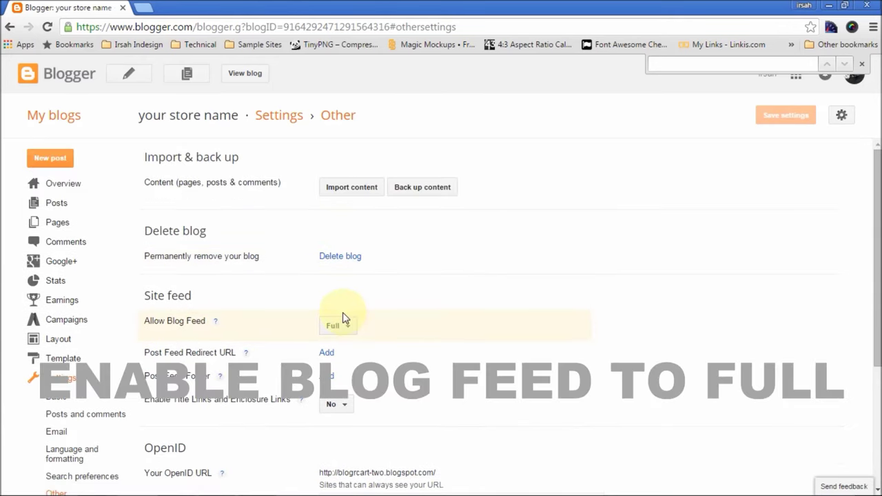
{"action": "scroll", "coordinate": [304, 306], "scroll_direction": "down", "scroll_amount": 1}
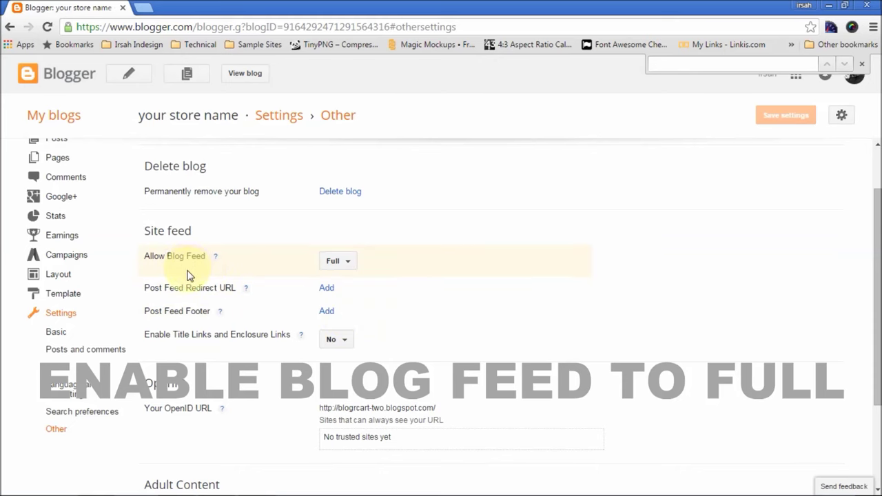
{"action": "left_click", "coordinate": [341, 262]}
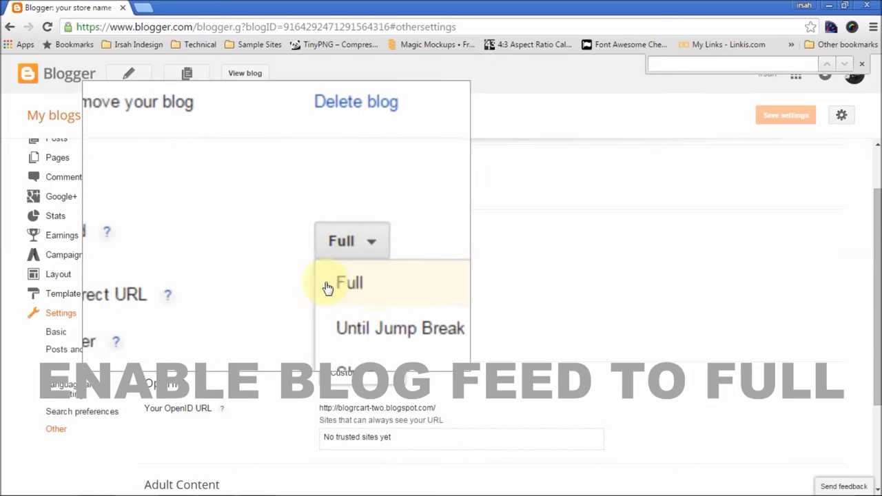
{"action": "left_click", "coordinate": [336, 286]}
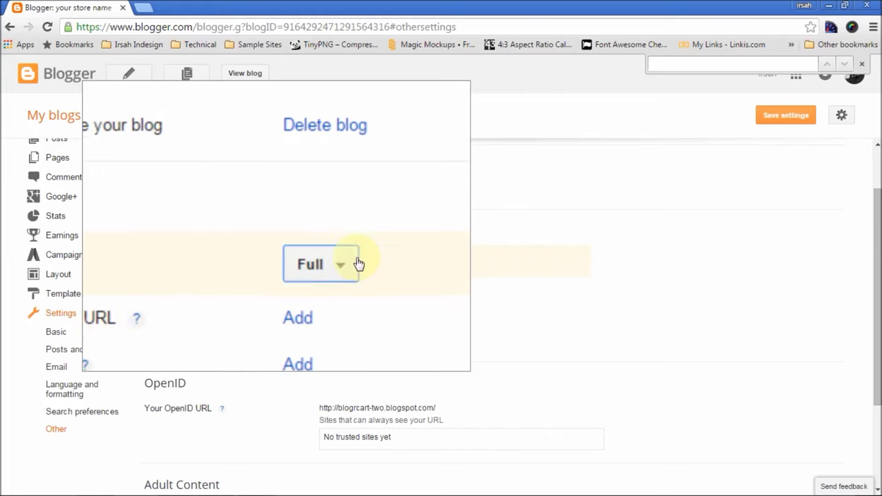
Step: Start importing content from the computer in the blog's other settings, completing the not-a-robot check
{"action": "scroll", "coordinate": [331, 283], "scroll_direction": "up", "scroll_amount": 1}
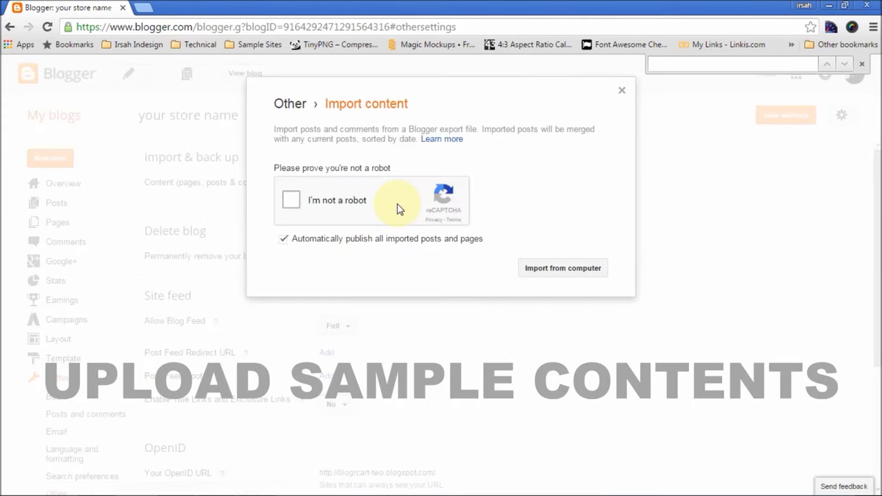
{"action": "left_click", "coordinate": [290, 204]}
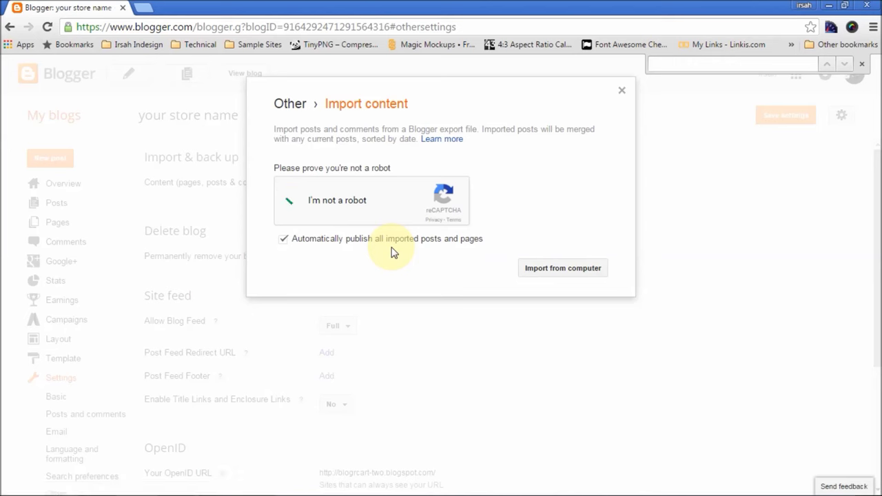
{"action": "left_click", "coordinate": [549, 271]}
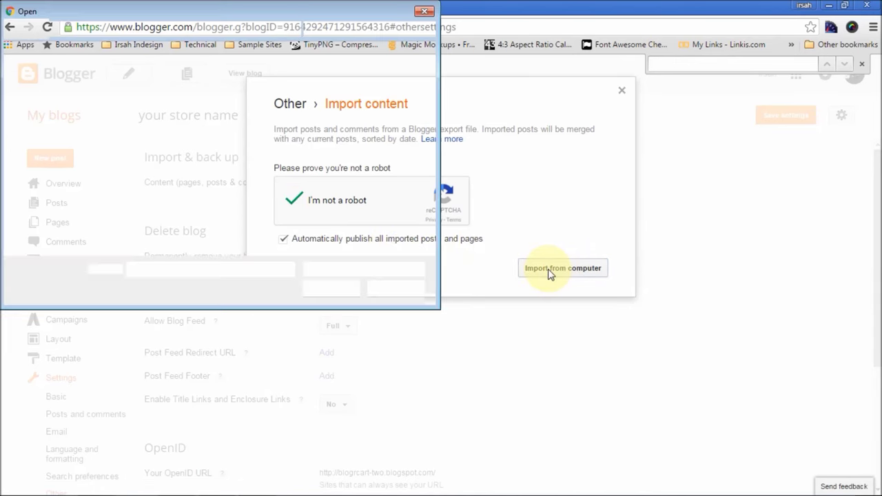
Step: Import the bc_Two_SAMPLE-PAGES-UPLOAD file from the Upload/Pages_Upload folder inside BlogrCart Two/Sellfy/bc_two_dark_v-1-0
{"action": "left_click_drag", "start_coordinate": [255, 16], "coordinate": [471, 77]}
{"action": "left_click_drag", "start_coordinate": [635, 165], "coordinate": [639, 238]}
{"action": "double_click", "coordinate": [385, 221]}
{"action": "double_click", "coordinate": [388, 226]}
{"action": "double_click", "coordinate": [419, 214]}
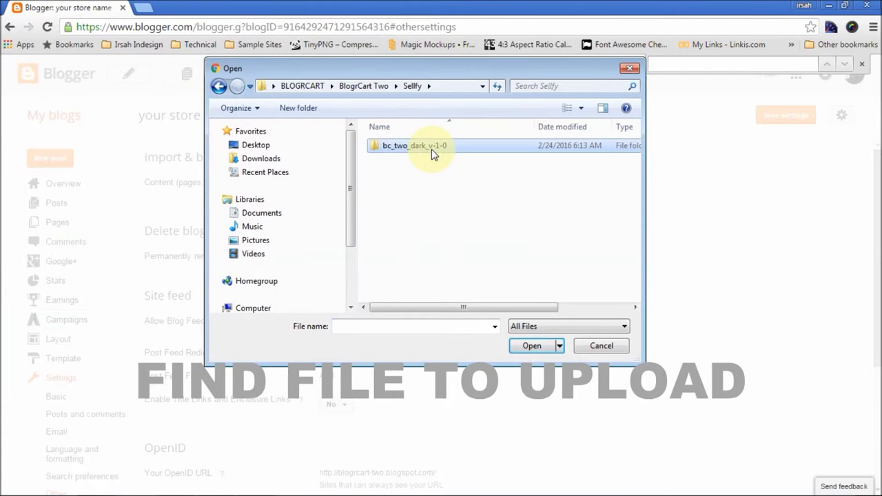
{"action": "double_click", "coordinate": [431, 149]}
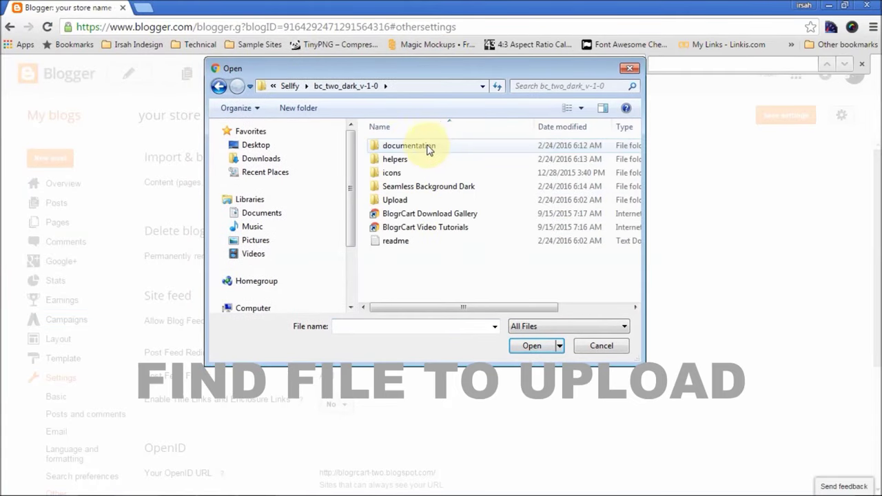
{"action": "left_click", "coordinate": [392, 202]}
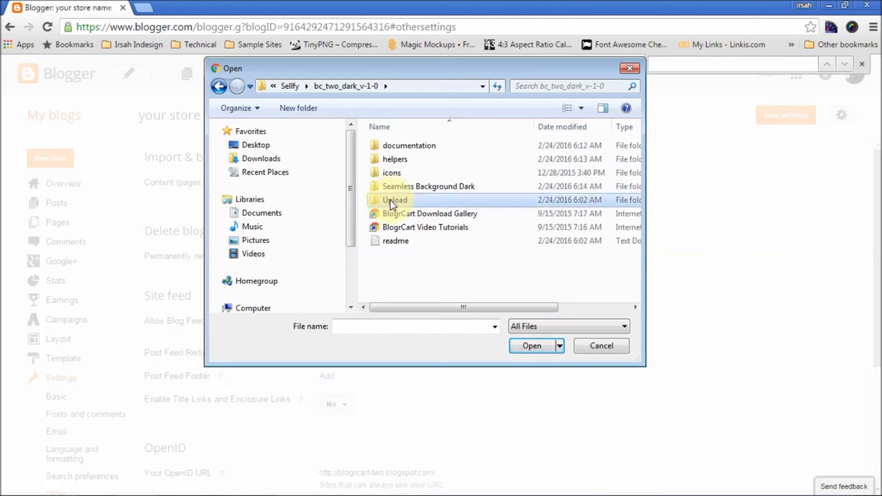
{"action": "double_click", "coordinate": [394, 201]}
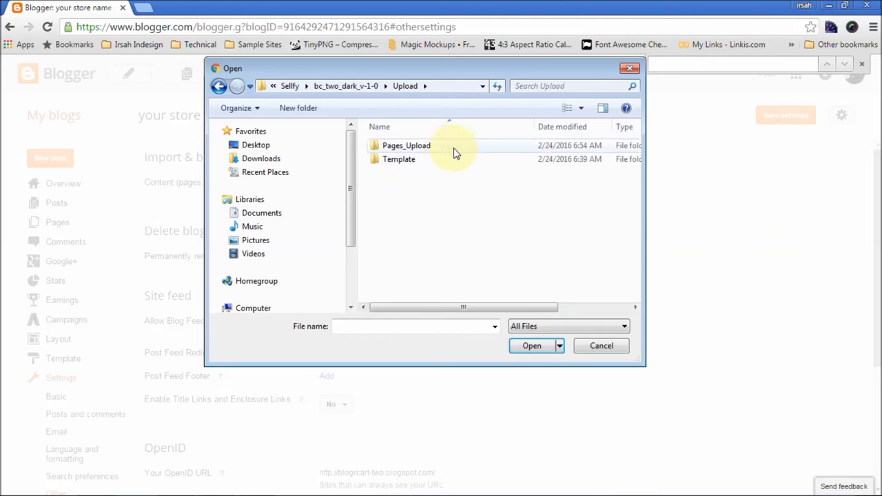
{"action": "double_click", "coordinate": [403, 148]}
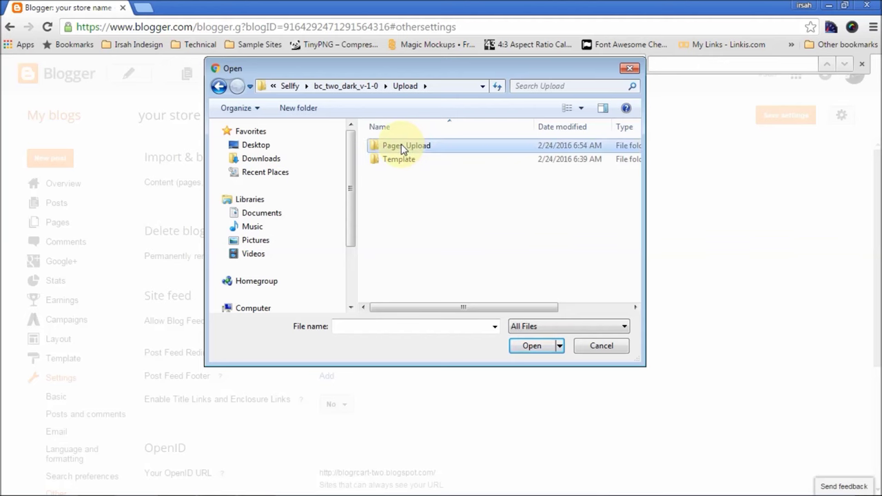
{"action": "left_click", "coordinate": [419, 148]}
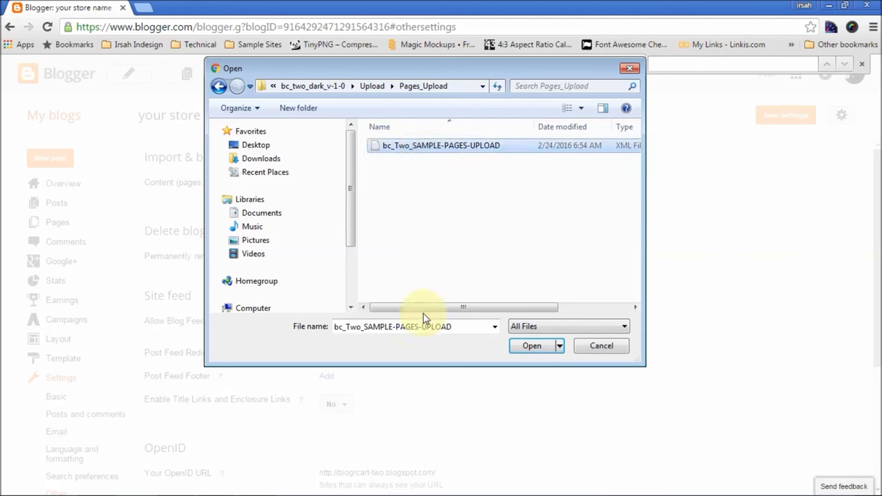
{"action": "left_click", "coordinate": [538, 346]}
{"action": "left_click", "coordinate": [533, 350]}
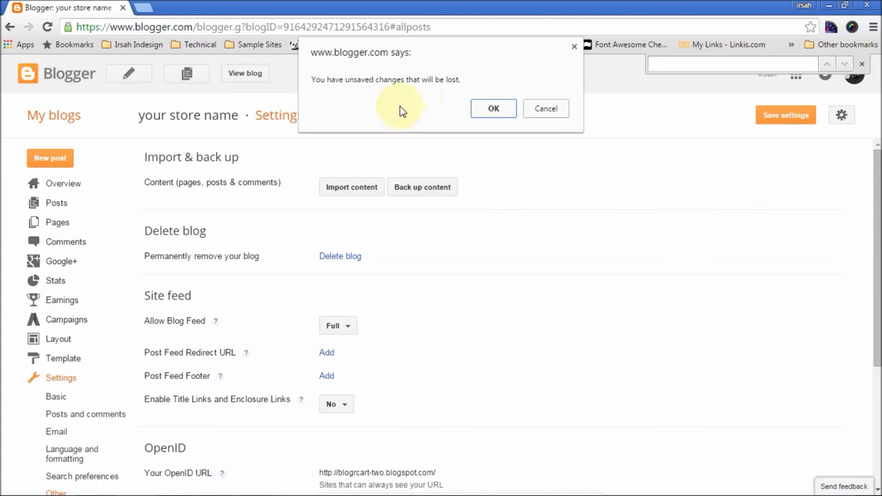
Step: Leave the settings without saving and review the imported sample posts and pages
{"action": "left_click", "coordinate": [501, 114]}
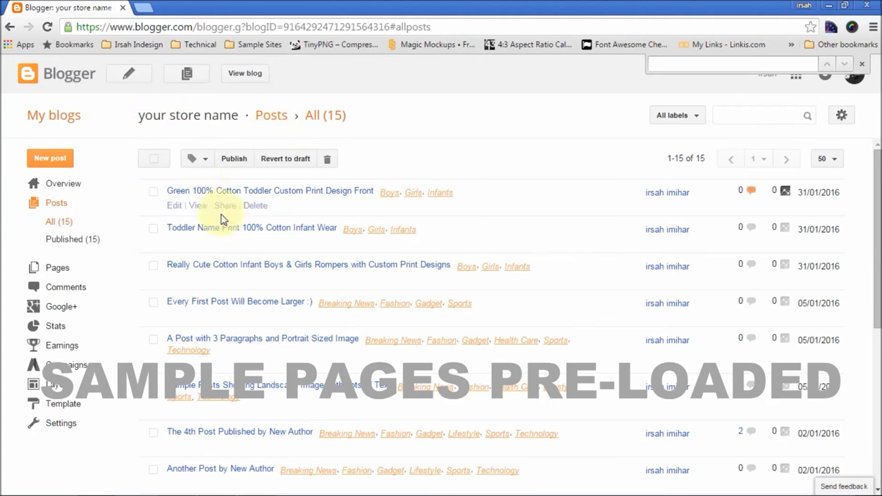
{"action": "scroll", "coordinate": [220, 241], "scroll_direction": "down", "scroll_amount": 5}
{"action": "scroll", "coordinate": [222, 388], "scroll_direction": "up", "scroll_amount": 5}
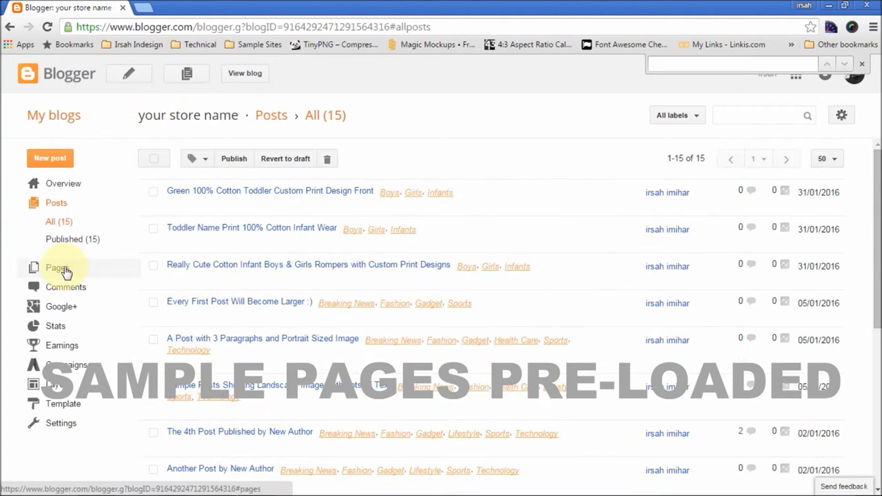
{"action": "left_click", "coordinate": [65, 272]}
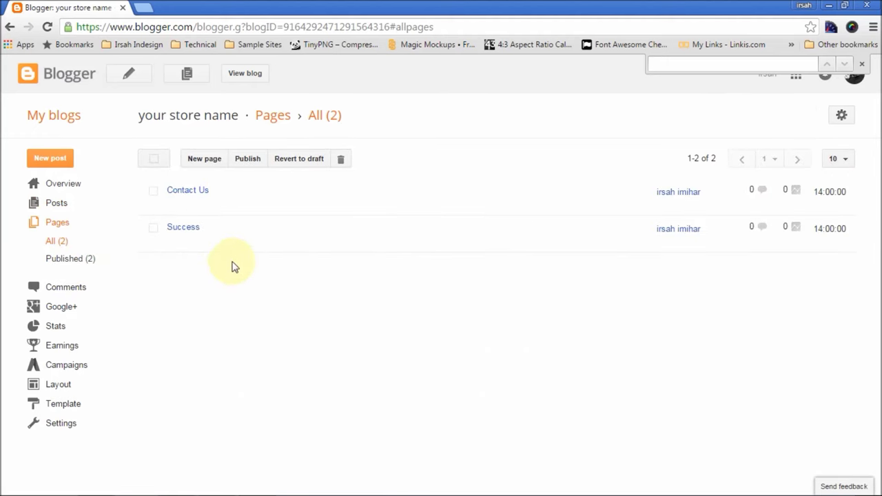
Step: Disable the blog's mobile template by choosing to show the desktop template on mobile devices
{"action": "left_click", "coordinate": [69, 403]}
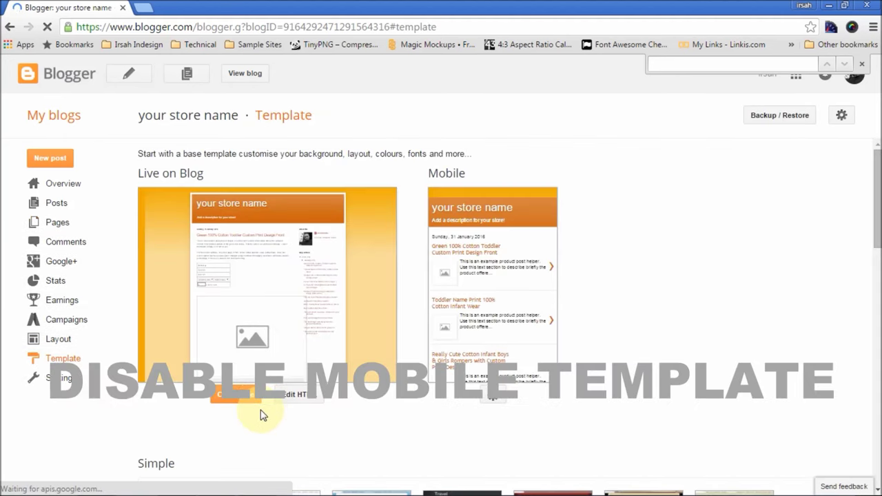
{"action": "left_click", "coordinate": [494, 398]}
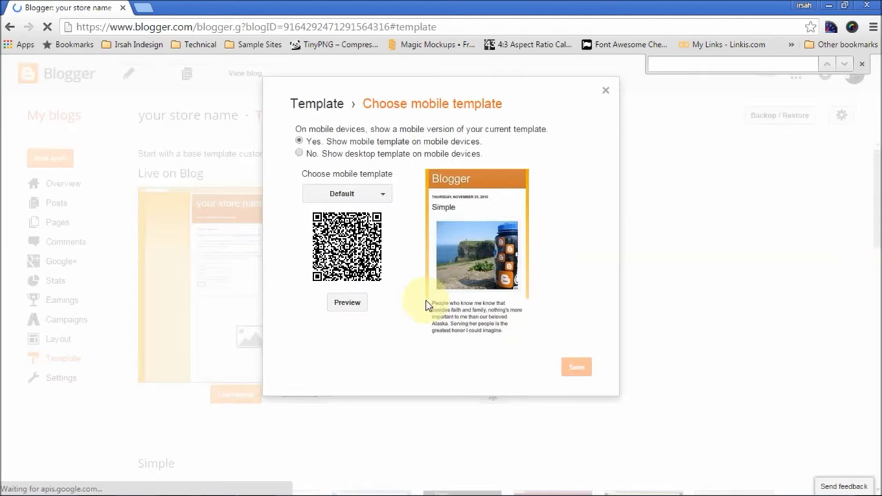
{"action": "left_click", "coordinate": [307, 155]}
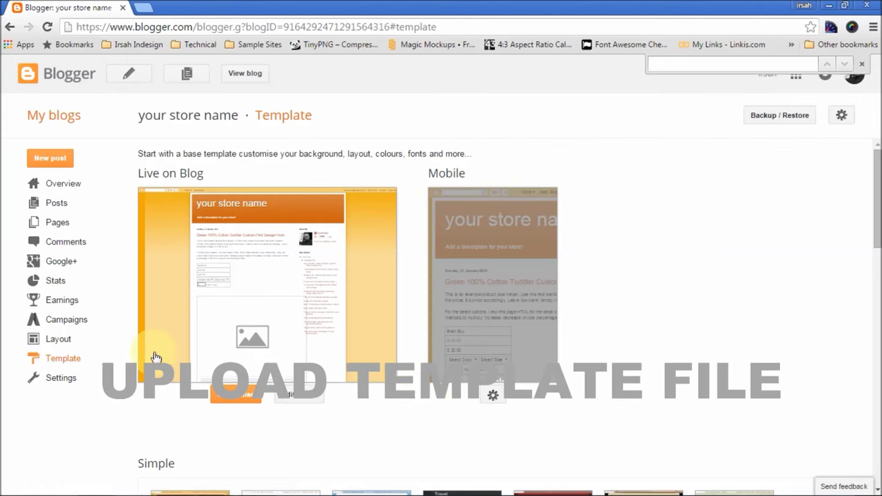
Step: Restore the blog template from the bc_two_dark_v-1-0_TEMPLATE file in the Upload/Template folder
{"action": "left_click", "coordinate": [785, 117]}
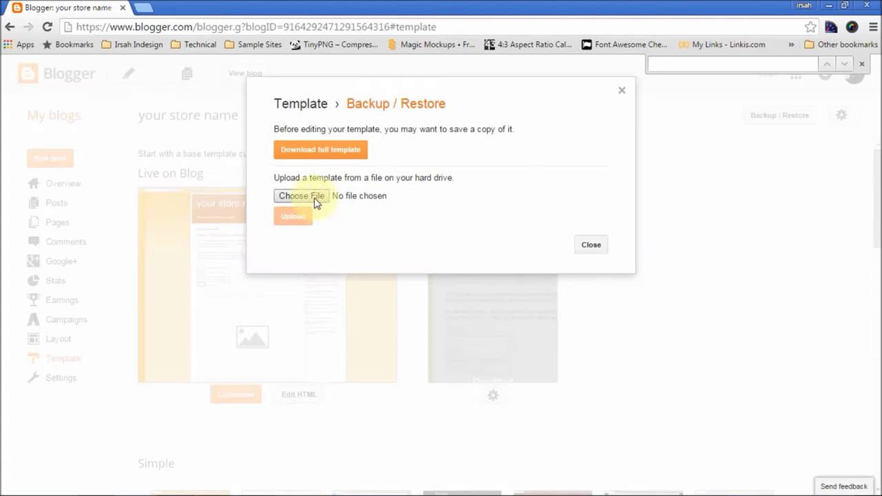
{"action": "left_click", "coordinate": [299, 197]}
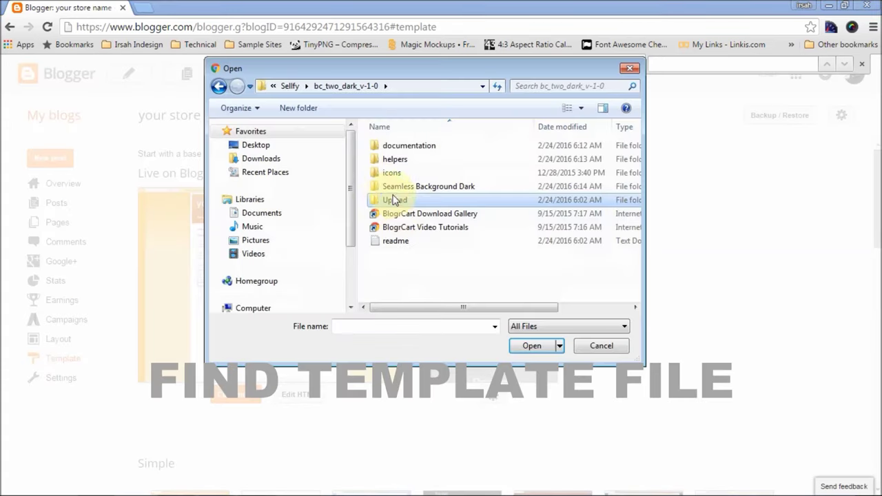
{"action": "double_click", "coordinate": [444, 201]}
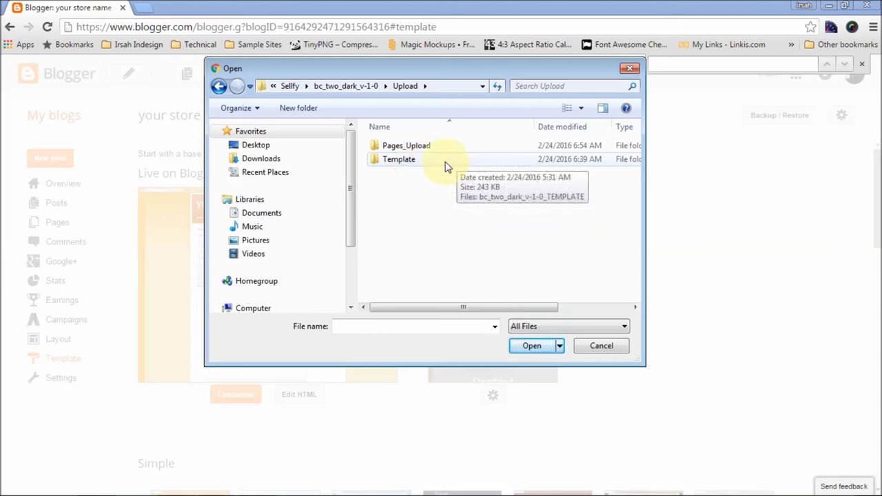
{"action": "double_click", "coordinate": [400, 160]}
{"action": "left_click", "coordinate": [441, 148]}
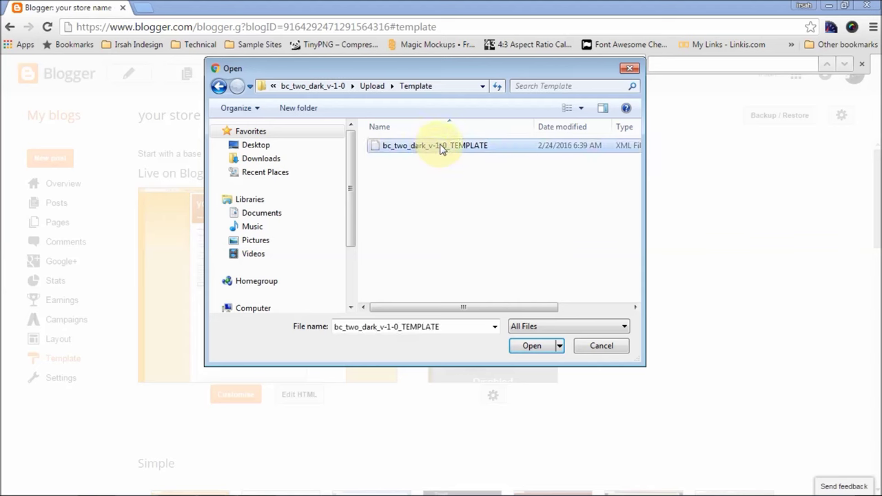
{"action": "left_click", "coordinate": [514, 347]}
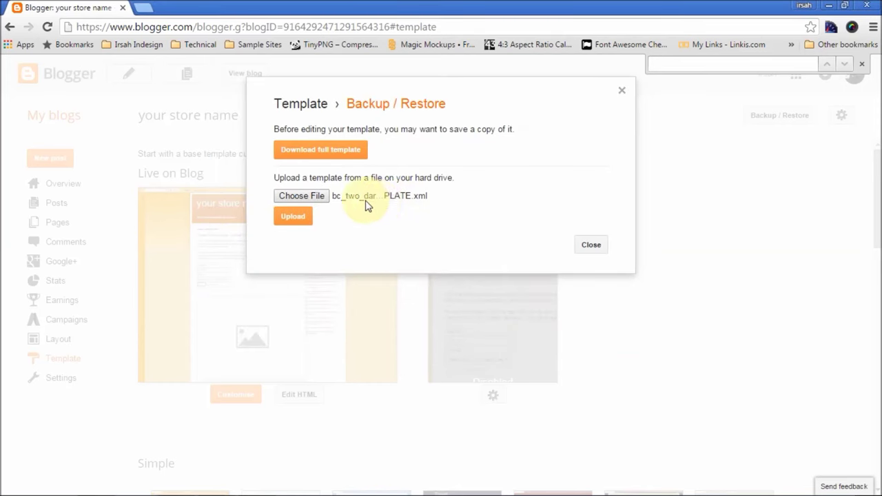
{"action": "left_click", "coordinate": [295, 218]}
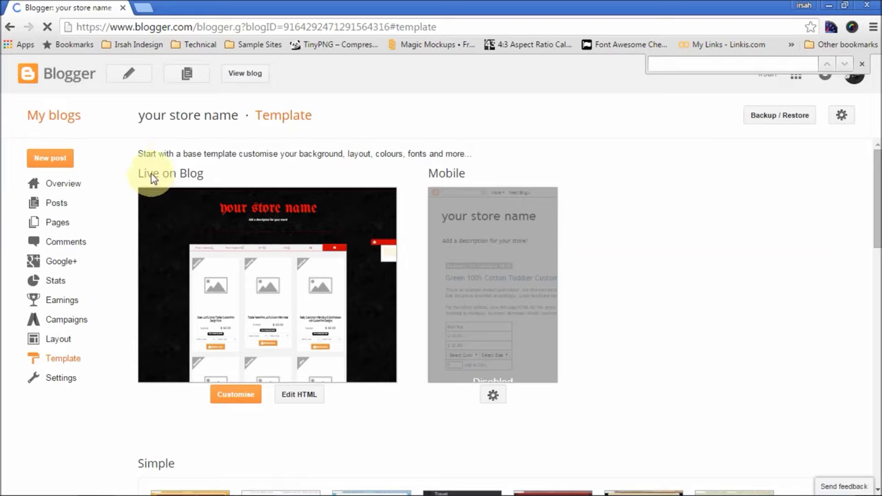
Step: View the live blog and examine its storefront layout from header to footer, including the shopping cart
{"action": "left_click", "coordinate": [245, 73]}
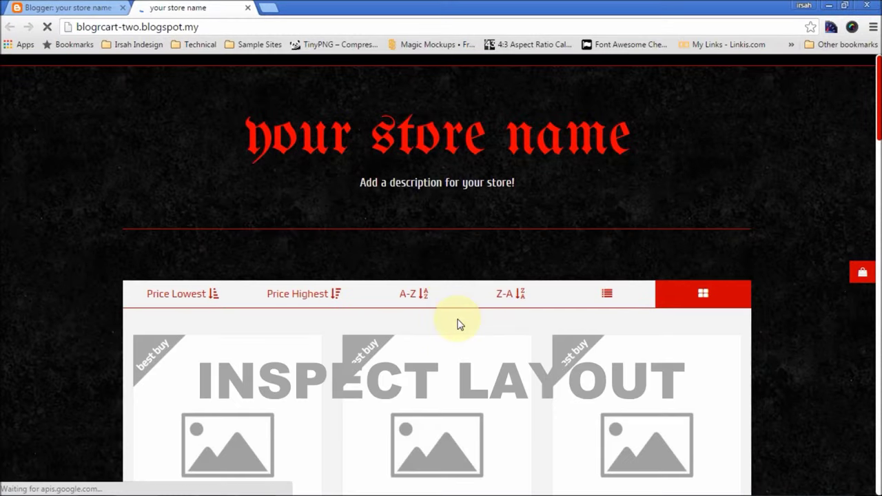
{"action": "scroll", "coordinate": [471, 312], "scroll_direction": "down", "scroll_amount": 6}
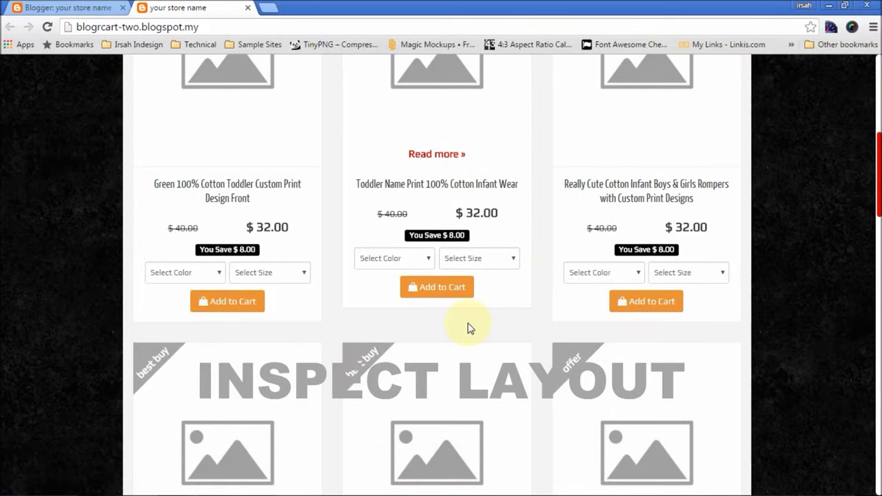
{"action": "scroll", "coordinate": [467, 330], "scroll_direction": "down", "scroll_amount": 3}
{"action": "scroll", "coordinate": [467, 329], "scroll_direction": "down", "scroll_amount": 12}
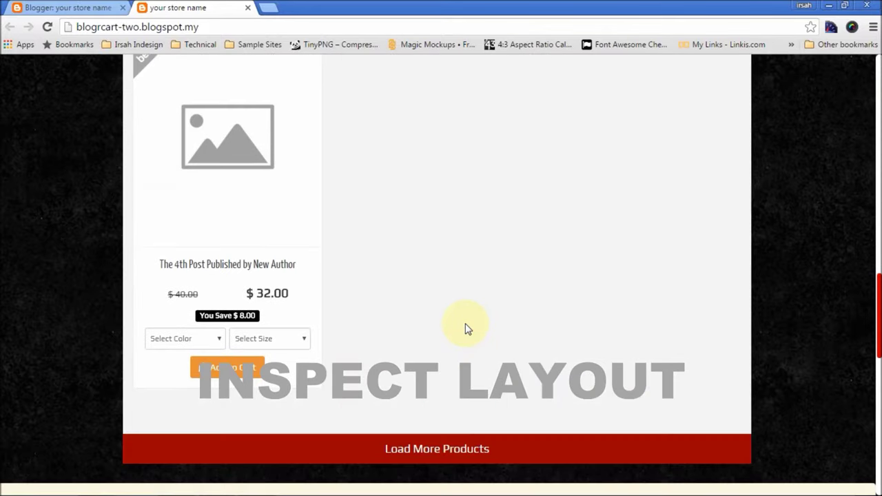
{"action": "scroll", "coordinate": [465, 323], "scroll_direction": "down", "scroll_amount": 6}
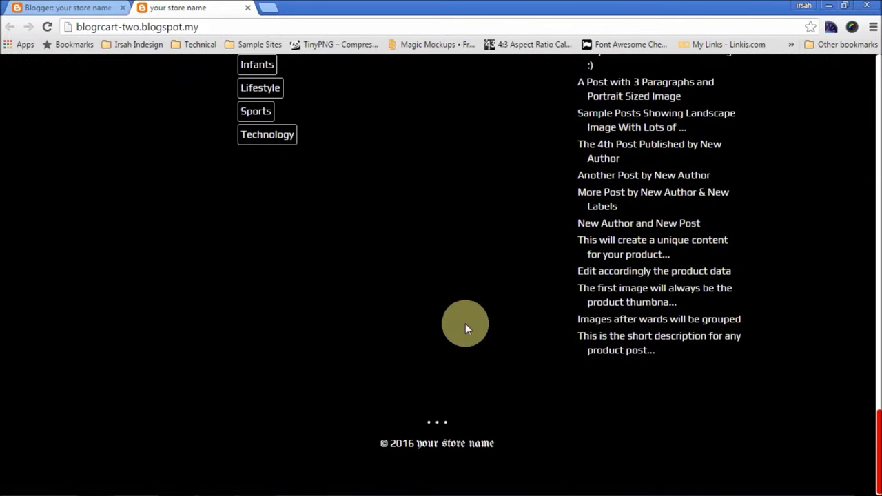
{"action": "scroll", "coordinate": [465, 323], "scroll_direction": "up", "scroll_amount": 20}
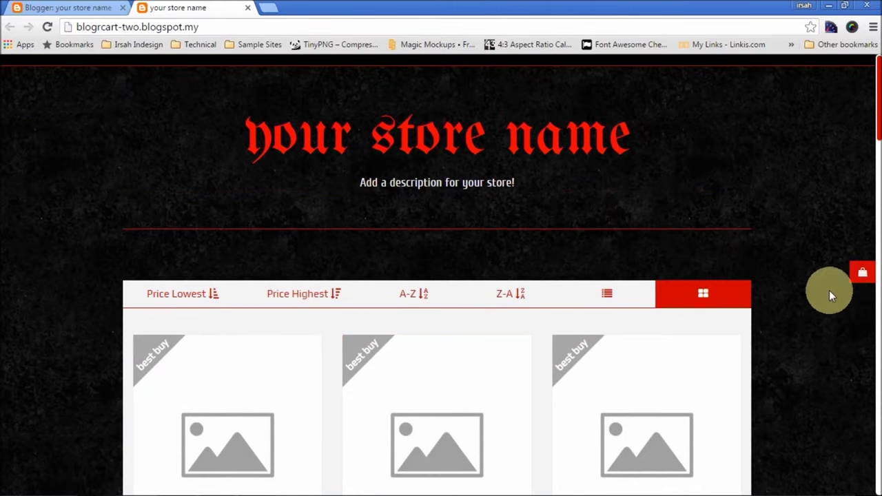
{"action": "left_click", "coordinate": [859, 276]}
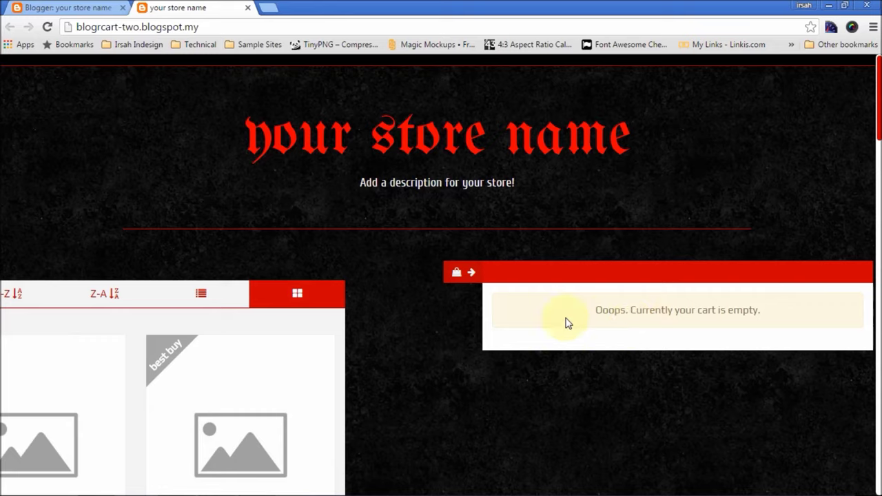
{"action": "left_click", "coordinate": [461, 275]}
Step: Show the store's products in list view, look through them and sort them by lowest price
{"action": "left_click", "coordinate": [604, 306]}
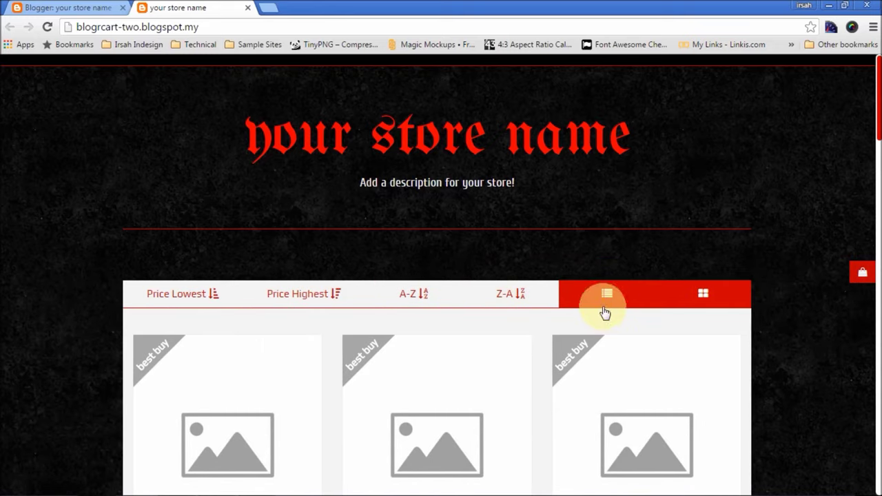
{"action": "scroll", "coordinate": [566, 302], "scroll_direction": "down", "scroll_amount": 5}
{"action": "scroll", "coordinate": [448, 321], "scroll_direction": "up", "scroll_amount": 5}
{"action": "scroll", "coordinate": [450, 324], "scroll_direction": "down", "scroll_amount": 10}
{"action": "scroll", "coordinate": [453, 330], "scroll_direction": "up", "scroll_amount": 10}
{"action": "scroll", "coordinate": [453, 331], "scroll_direction": "down", "scroll_amount": 8}
{"action": "scroll", "coordinate": [453, 334], "scroll_direction": "up", "scroll_amount": 8}
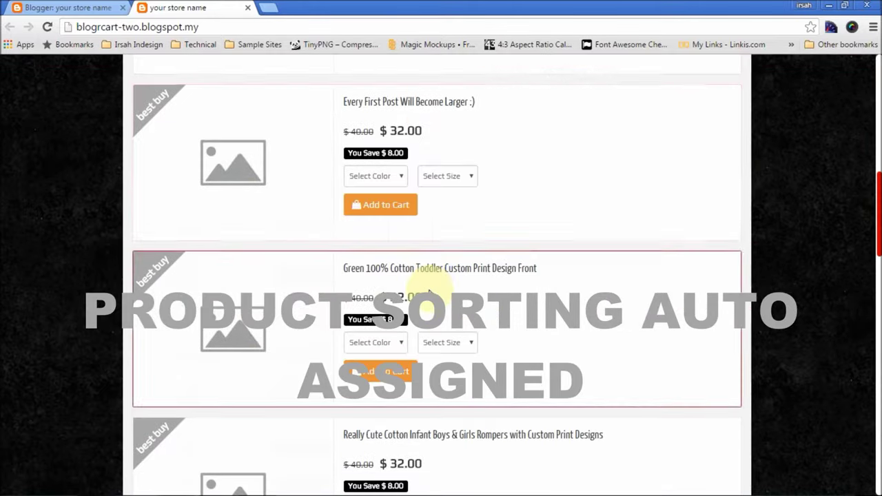
{"action": "left_click", "coordinate": [202, 291]}
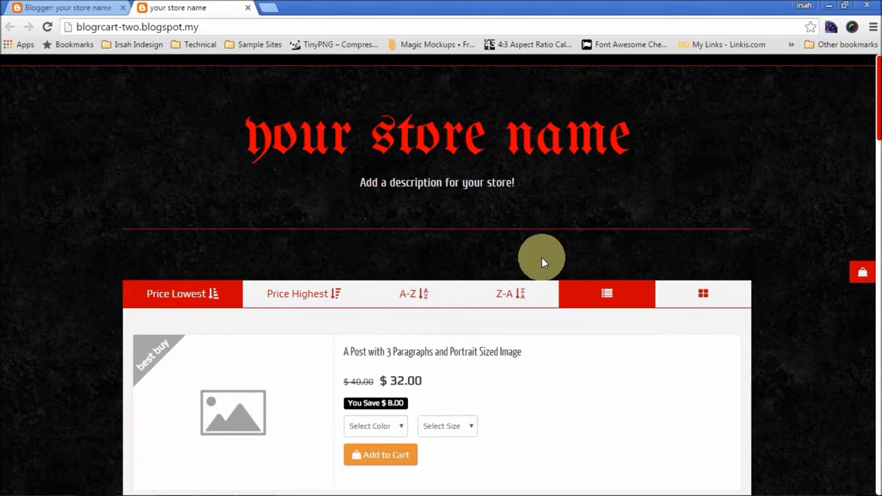
Step: Add "A Post with 3 Paragraphs and Portrait Sized Image" to the cart in White, size M, and open the cart
{"action": "scroll", "coordinate": [493, 305], "scroll_direction": "down", "scroll_amount": 2}
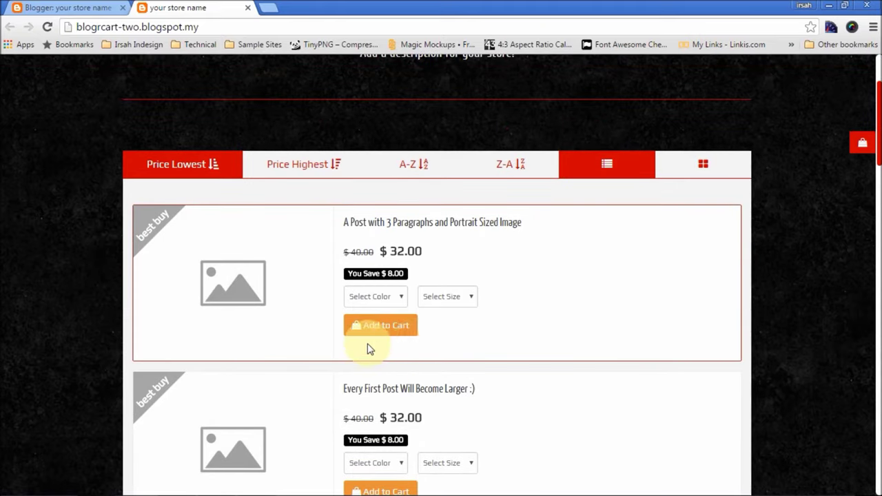
{"action": "left_click", "coordinate": [378, 328]}
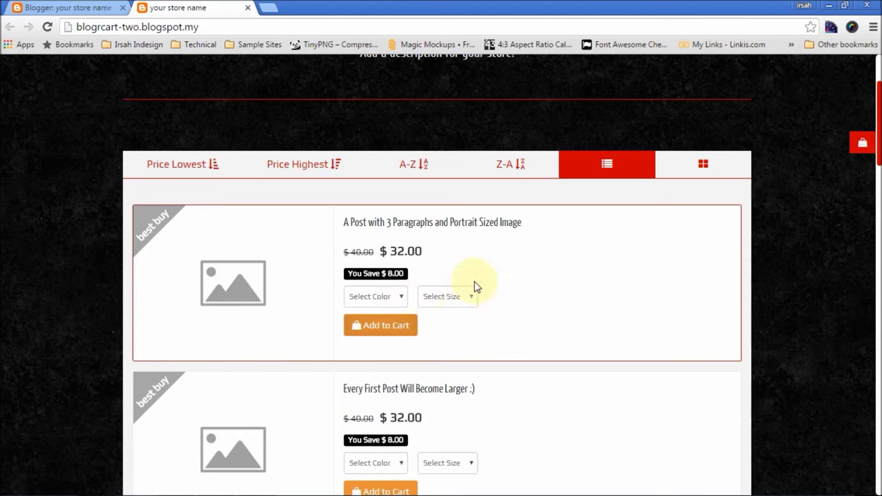
{"action": "left_click", "coordinate": [375, 303]}
{"action": "left_click", "coordinate": [366, 323]}
{"action": "left_click", "coordinate": [439, 297]}
{"action": "left_click", "coordinate": [397, 332]}
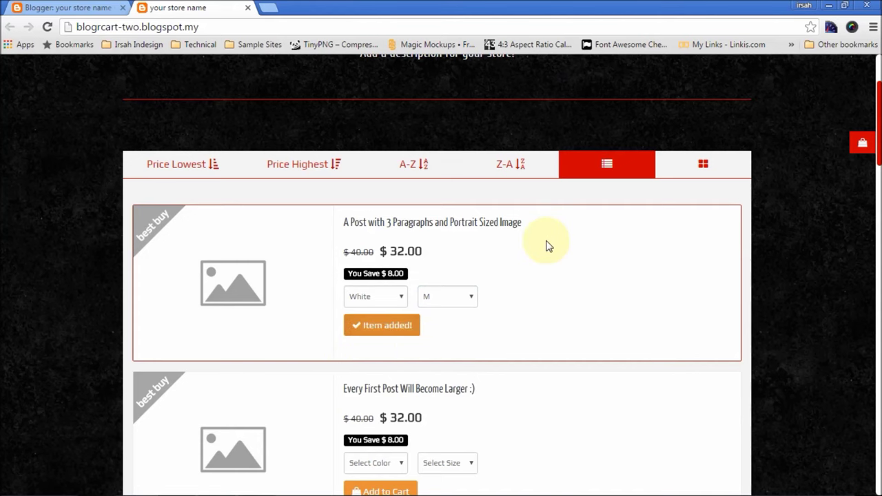
{"action": "left_click", "coordinate": [863, 146]}
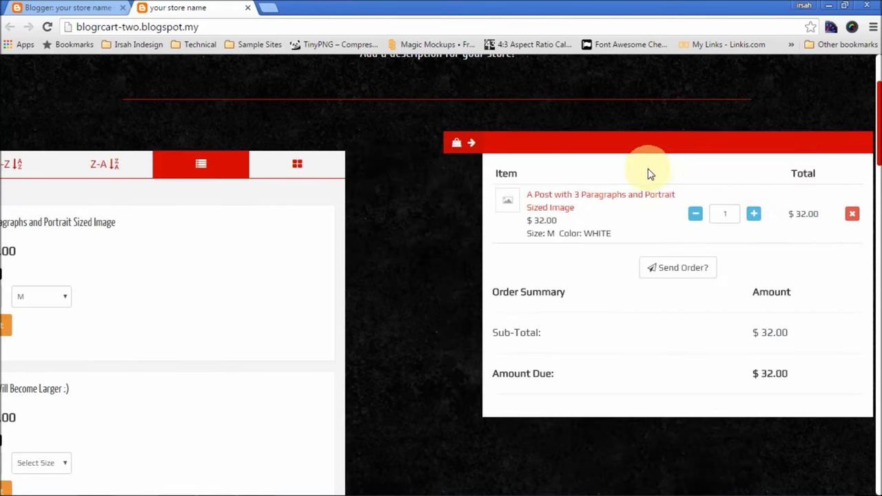
Step: Show the cart's send-order form, examine its customer fields and PayPal checkout option, and close the cart
{"action": "scroll", "coordinate": [658, 269], "scroll_direction": "down", "scroll_amount": 1}
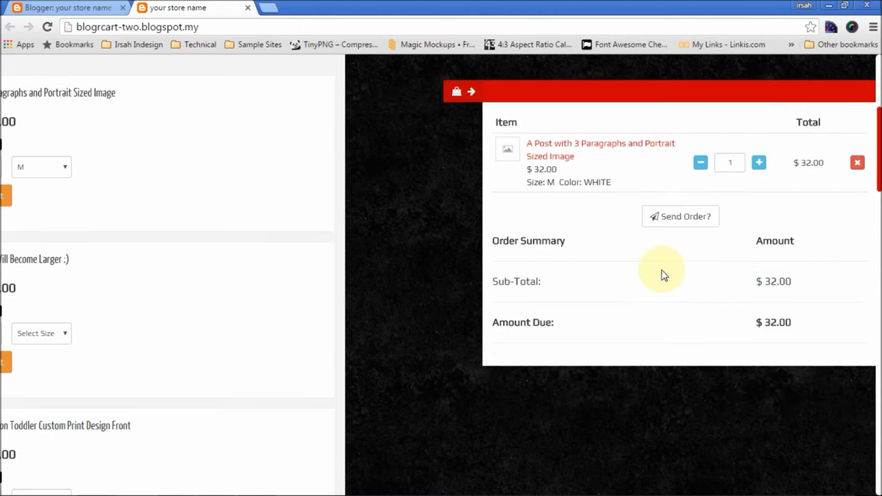
{"action": "left_click", "coordinate": [679, 219]}
{"action": "scroll", "coordinate": [672, 228], "scroll_direction": "down", "scroll_amount": 3}
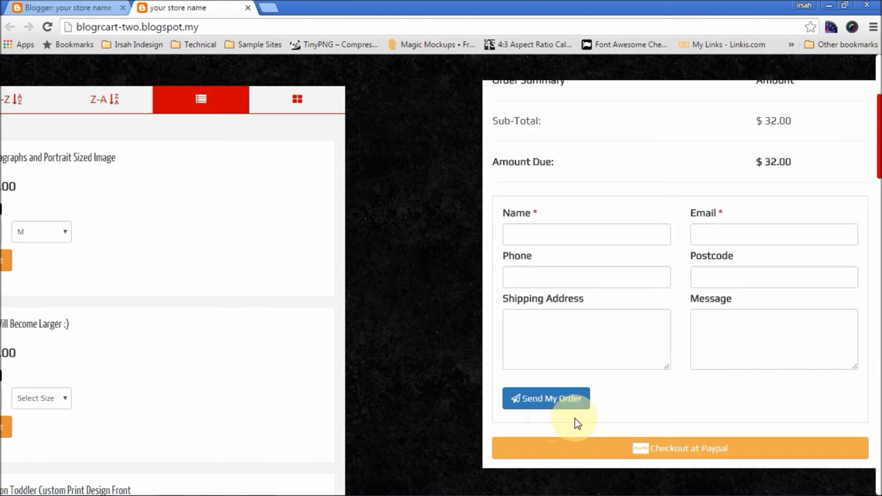
{"action": "scroll", "coordinate": [679, 262], "scroll_direction": "up", "scroll_amount": 5}
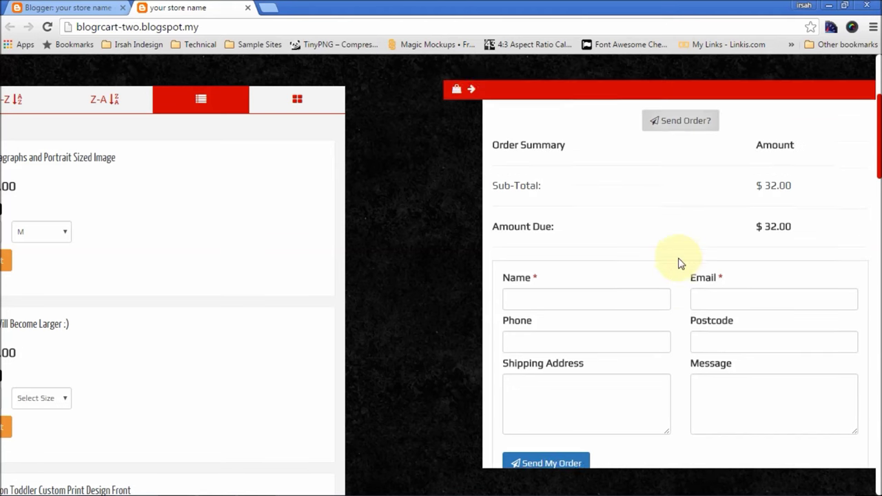
{"action": "left_click", "coordinate": [540, 225]}
Step: Open the "Every First Post Will Become Larger :)" product page and examine its share links, description, purchase options, photos and footer
{"action": "scroll", "coordinate": [445, 291], "scroll_direction": "down", "scroll_amount": 3}
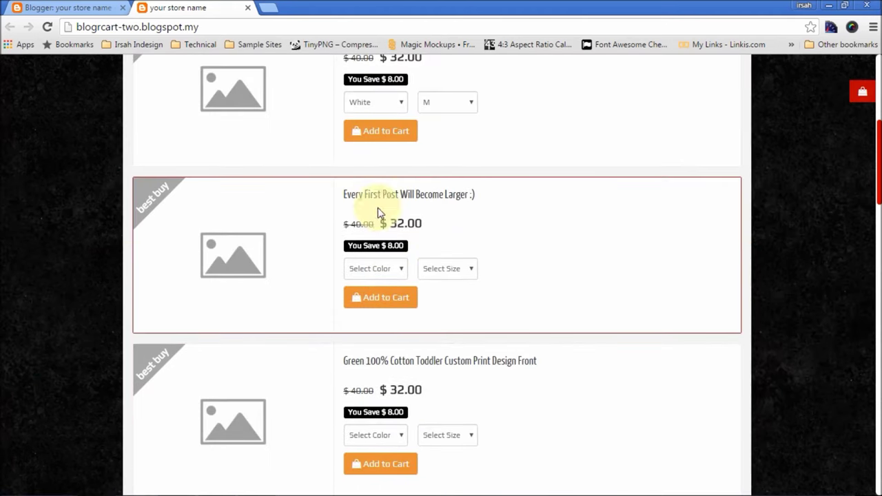
{"action": "left_click", "coordinate": [238, 268]}
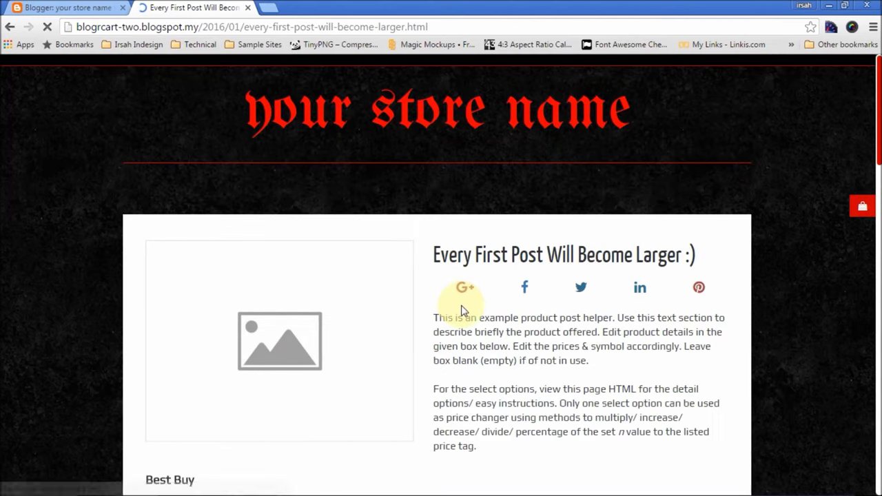
{"action": "scroll", "coordinate": [466, 311], "scroll_direction": "down", "scroll_amount": 2}
{"action": "scroll", "coordinate": [467, 311], "scroll_direction": "down", "scroll_amount": 9}
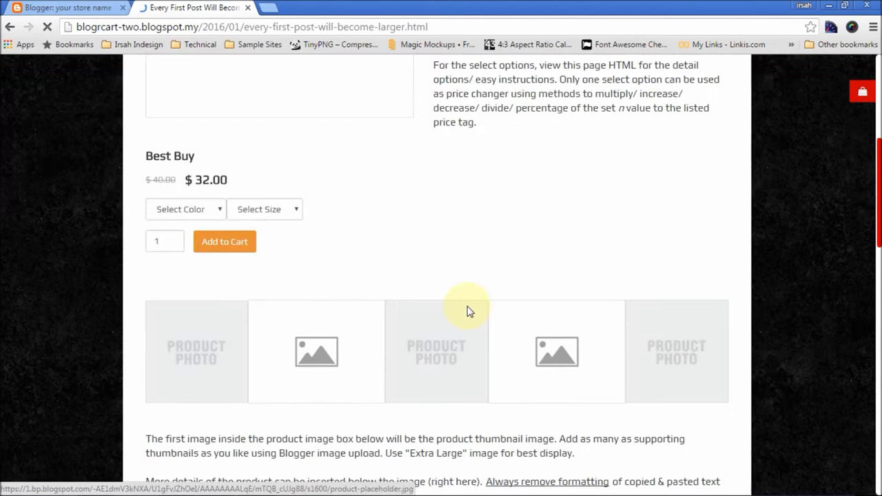
{"action": "scroll", "coordinate": [467, 311], "scroll_direction": "down", "scroll_amount": 12}
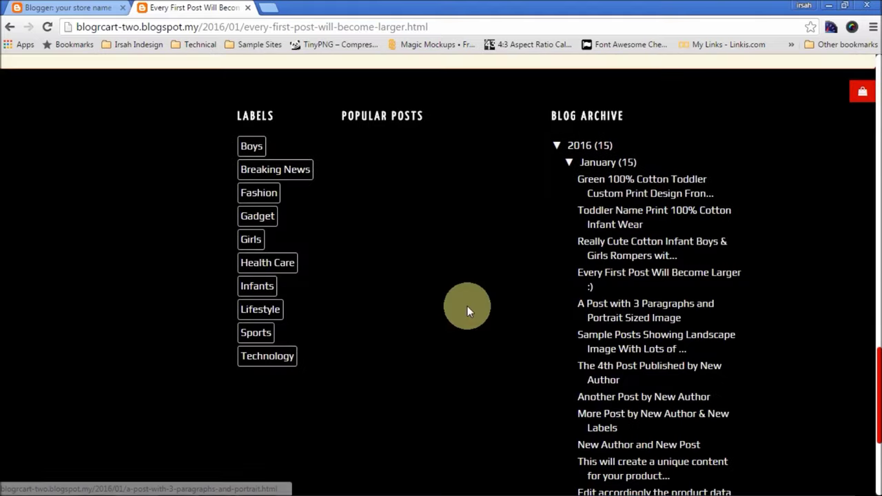
{"action": "scroll", "coordinate": [467, 312], "scroll_direction": "up", "scroll_amount": 10}
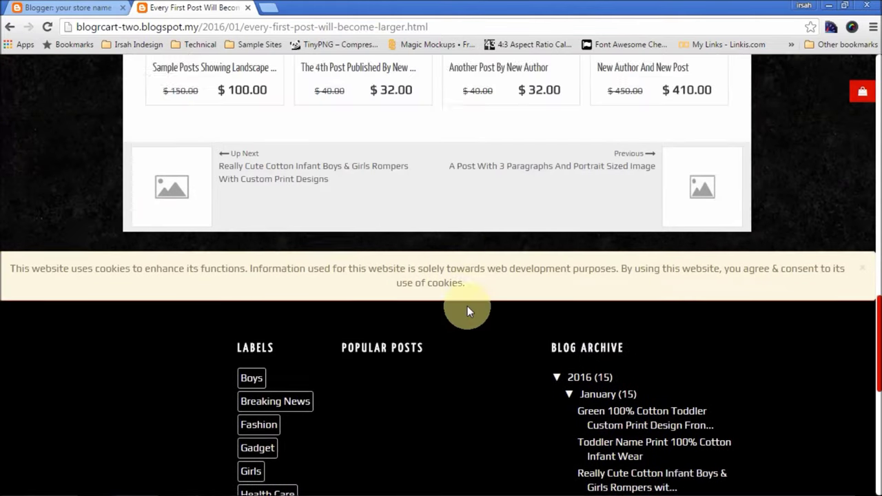
{"action": "scroll", "coordinate": [467, 311], "scroll_direction": "up", "scroll_amount": 15}
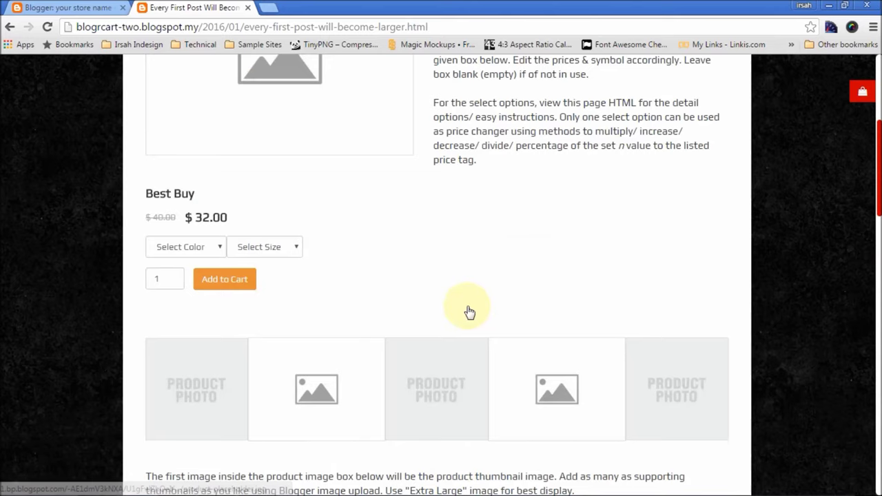
{"action": "scroll", "coordinate": [414, 354], "scroll_direction": "down", "scroll_amount": 1}
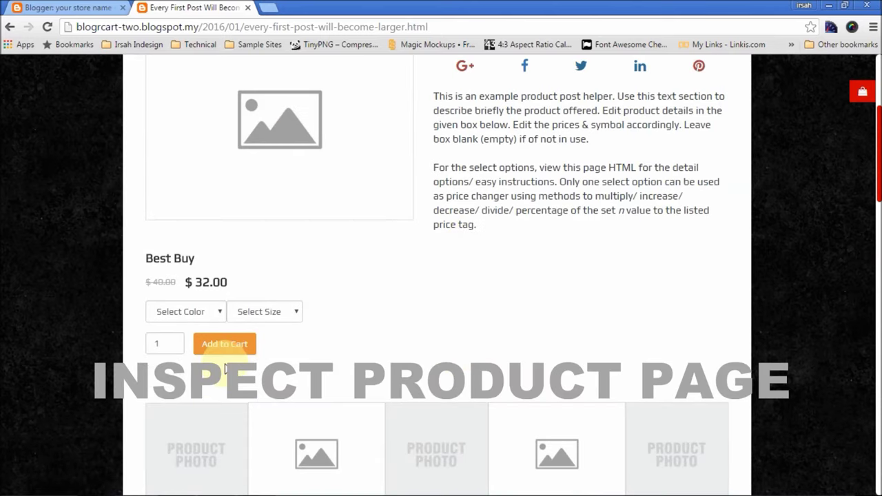
{"action": "scroll", "coordinate": [494, 314], "scroll_direction": "up", "scroll_amount": 3}
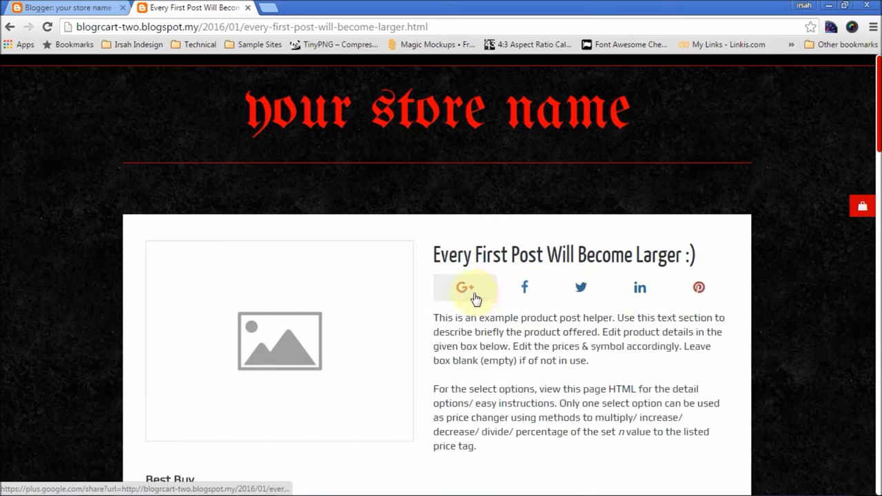
{"action": "scroll", "coordinate": [472, 325], "scroll_direction": "down", "scroll_amount": 4}
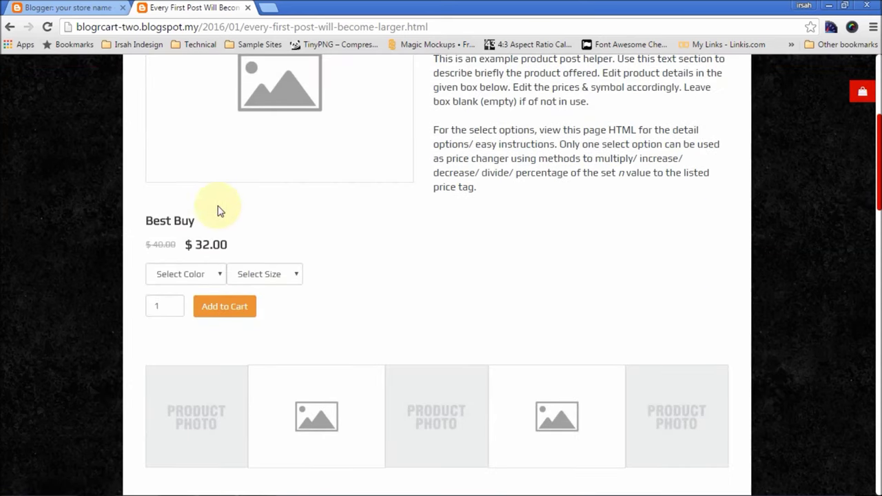
{"action": "scroll", "coordinate": [516, 305], "scroll_direction": "up", "scroll_amount": 3}
{"action": "scroll", "coordinate": [528, 290], "scroll_direction": "up", "scroll_amount": 1}
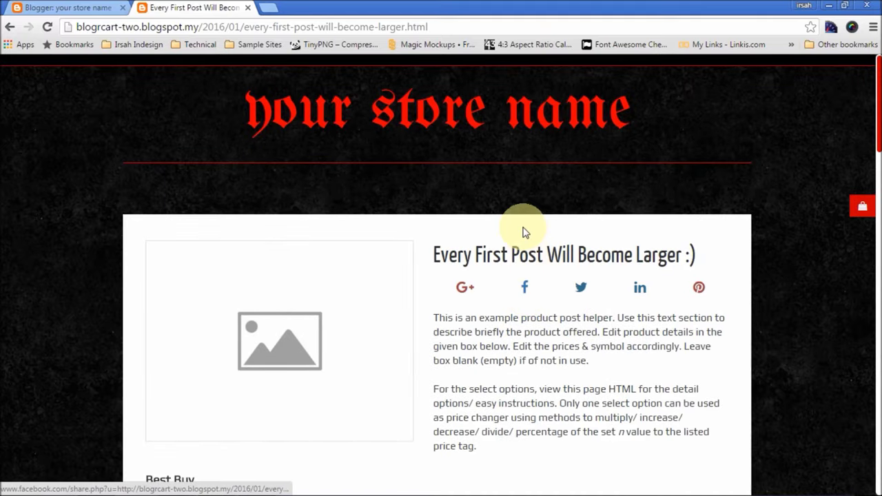
Step: Return to the store's home page from the product page and look over the top of its product grid
{"action": "left_click", "coordinate": [449, 128]}
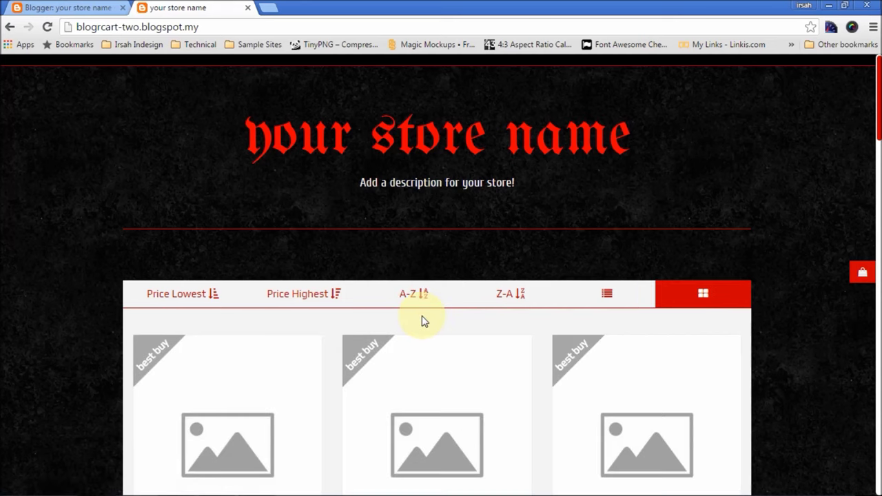
{"action": "scroll", "coordinate": [423, 318], "scroll_direction": "down", "scroll_amount": 2}
{"action": "scroll", "coordinate": [423, 321], "scroll_direction": "up", "scroll_amount": 2}
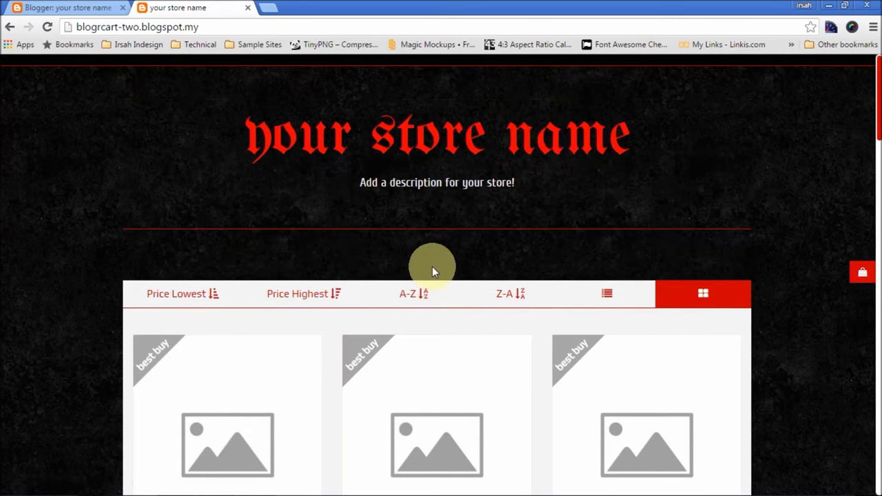